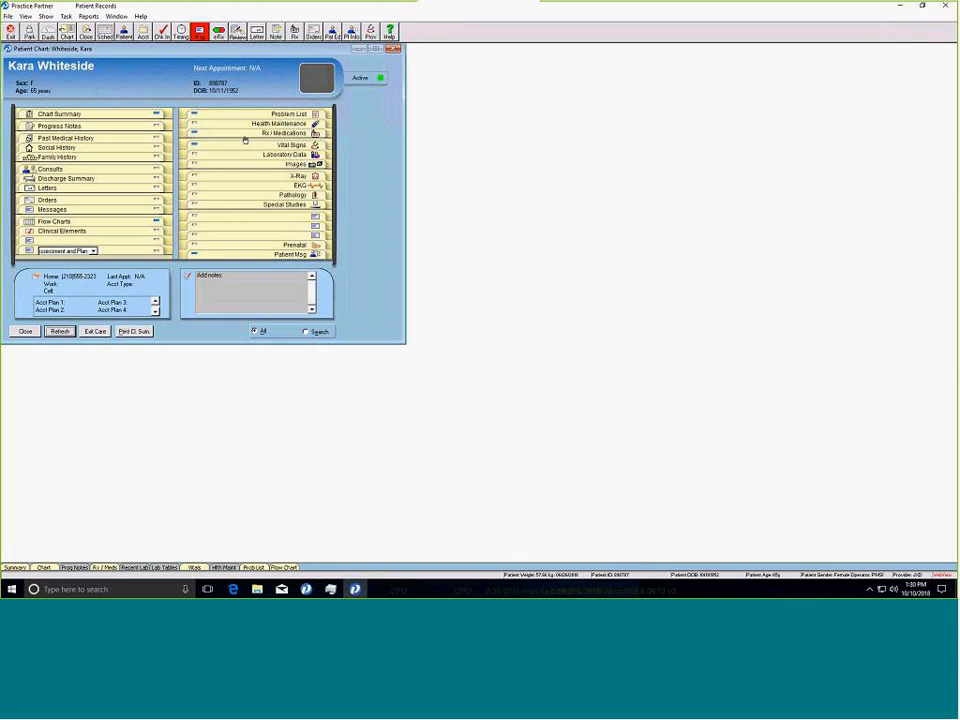
Open the patient's prescriptions and medications record and review the allergy list in Allergy Management
click(273, 133)
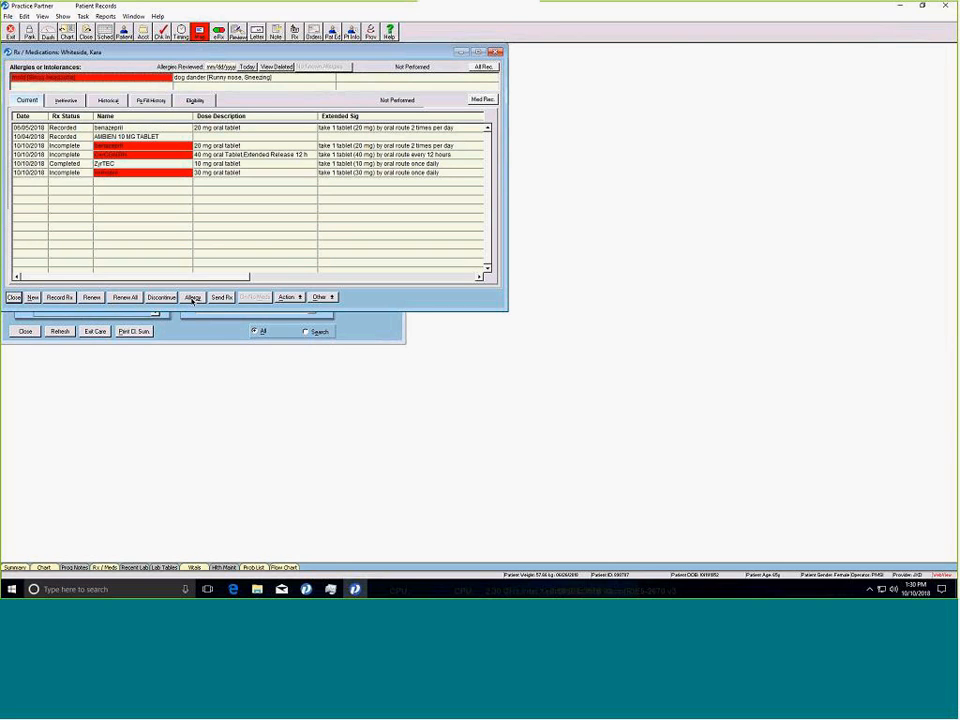
click(193, 298)
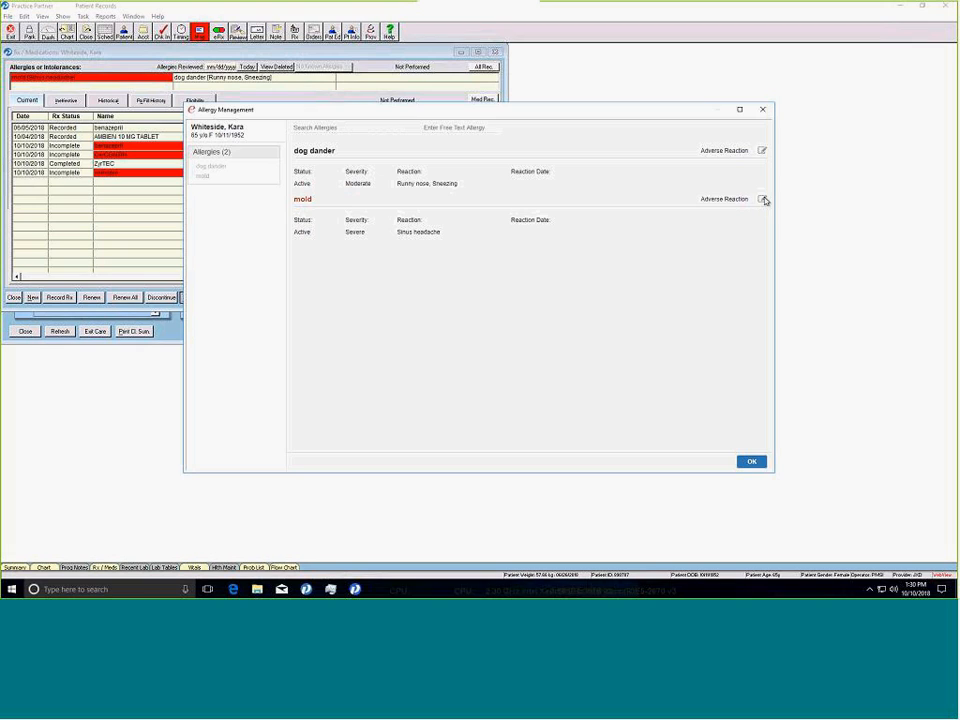
click(765, 110)
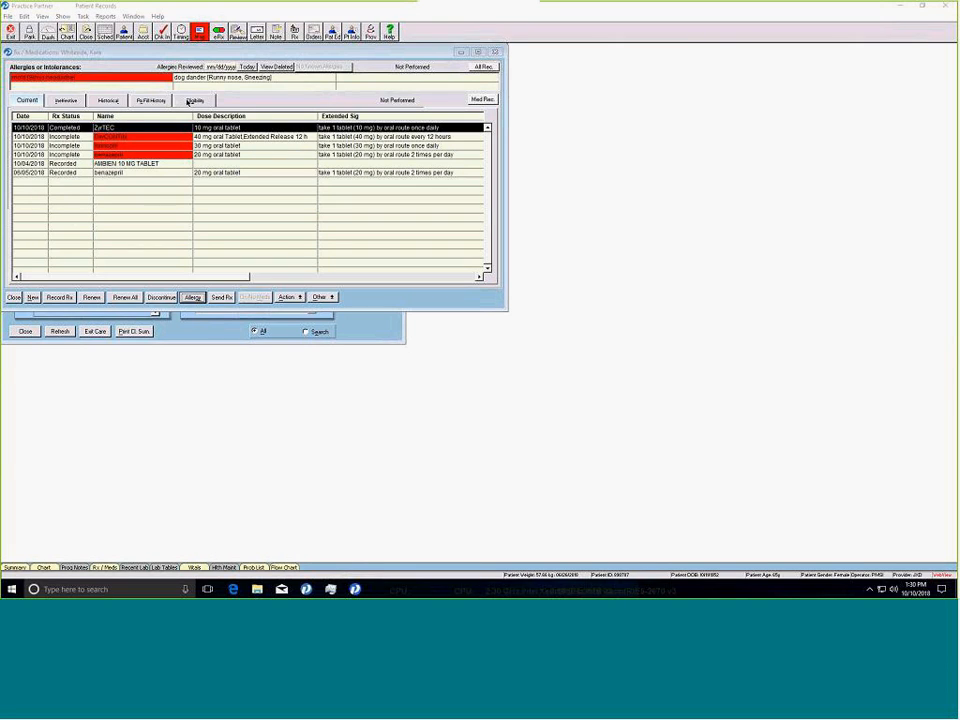
Review the pharmacy benefits eligibility information for all of the patient's coverages
click(193, 101)
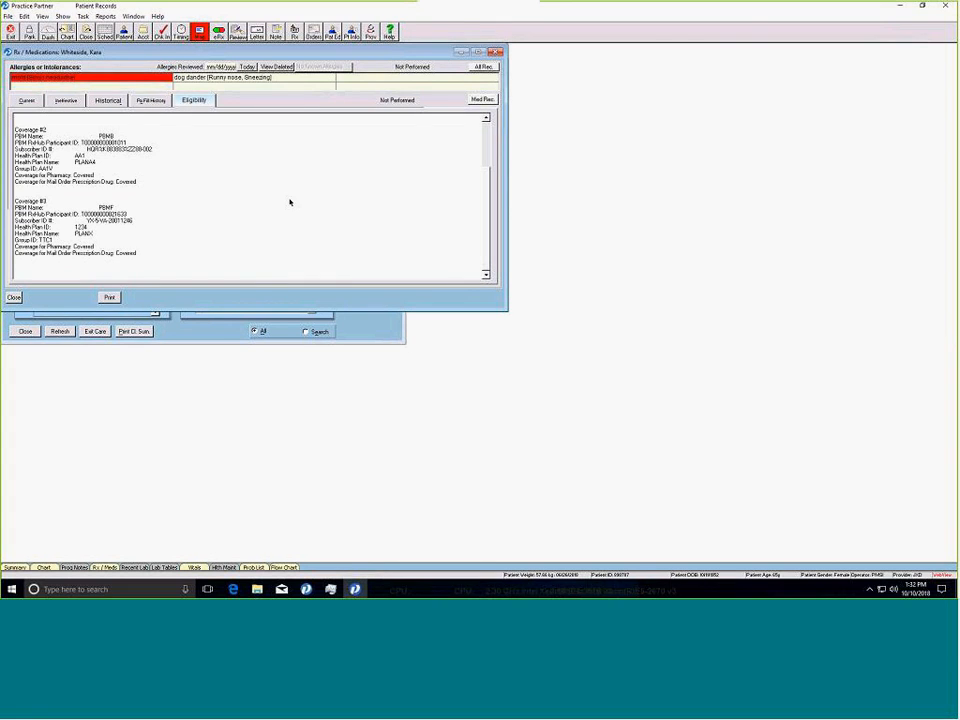
drag(484, 200, 486, 137)
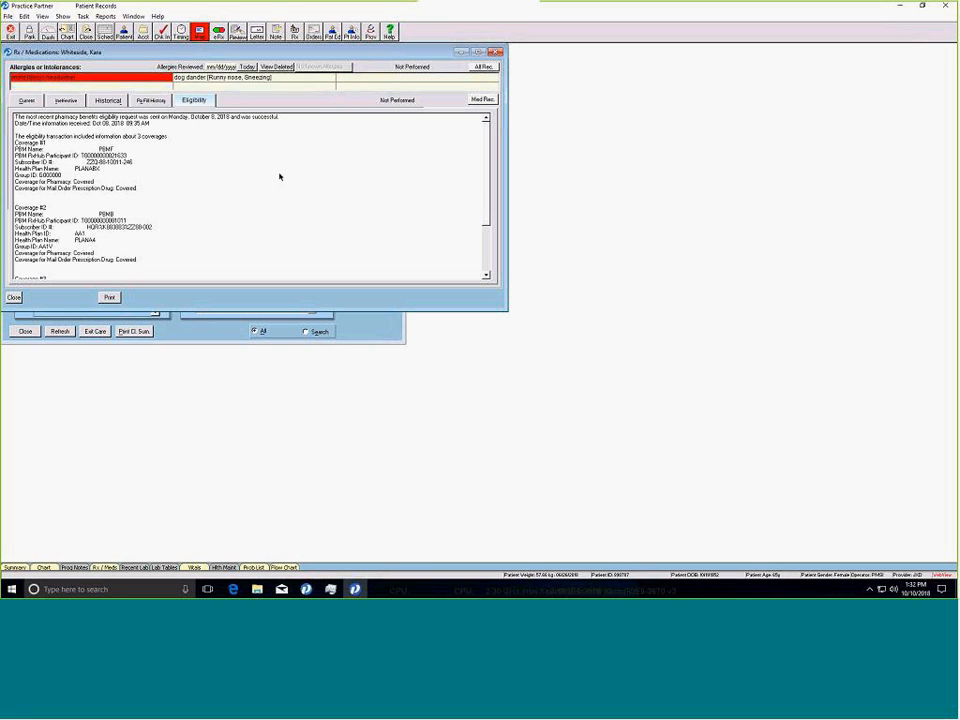
scroll(485, 182, down, 4)
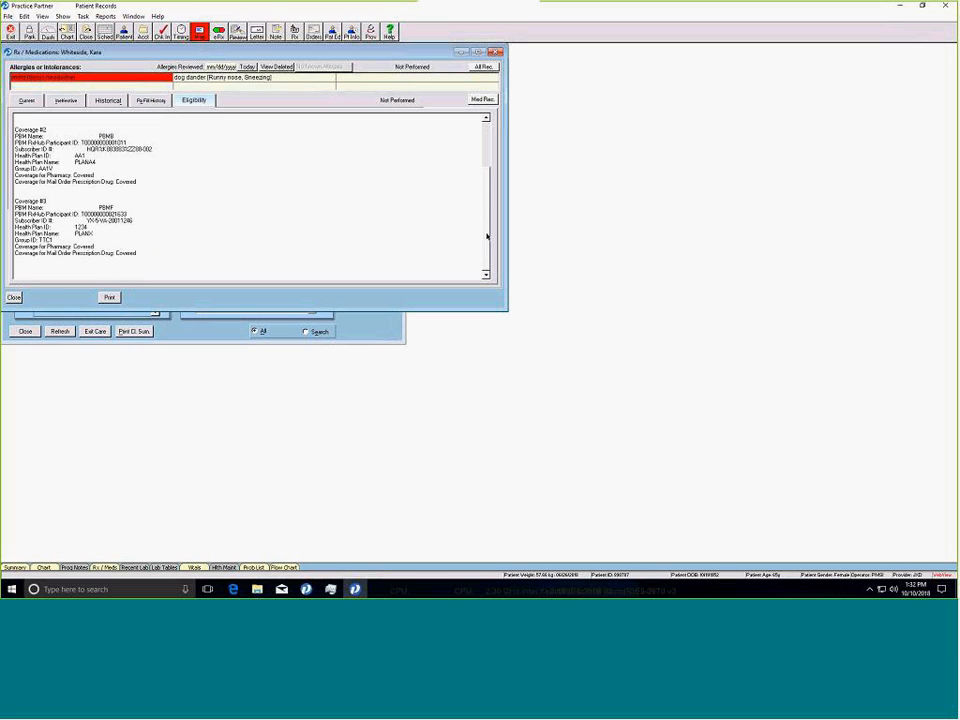
scroll(486, 228, up, 5)
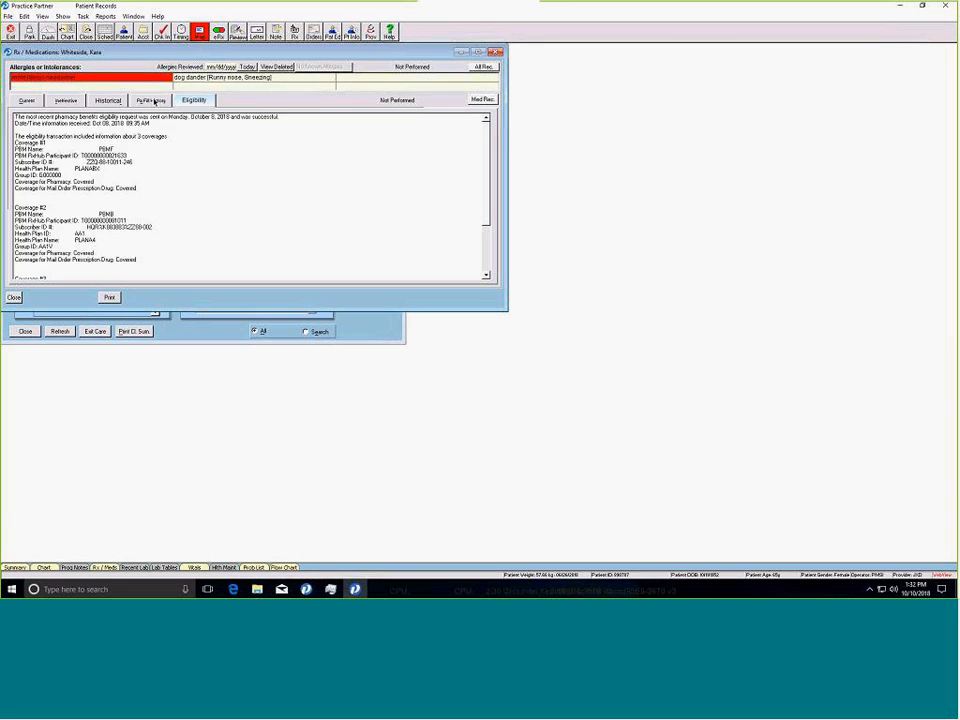
Review the prescription fill history and view the fill details for CECLOR 250 MG PULVULE
click(155, 101)
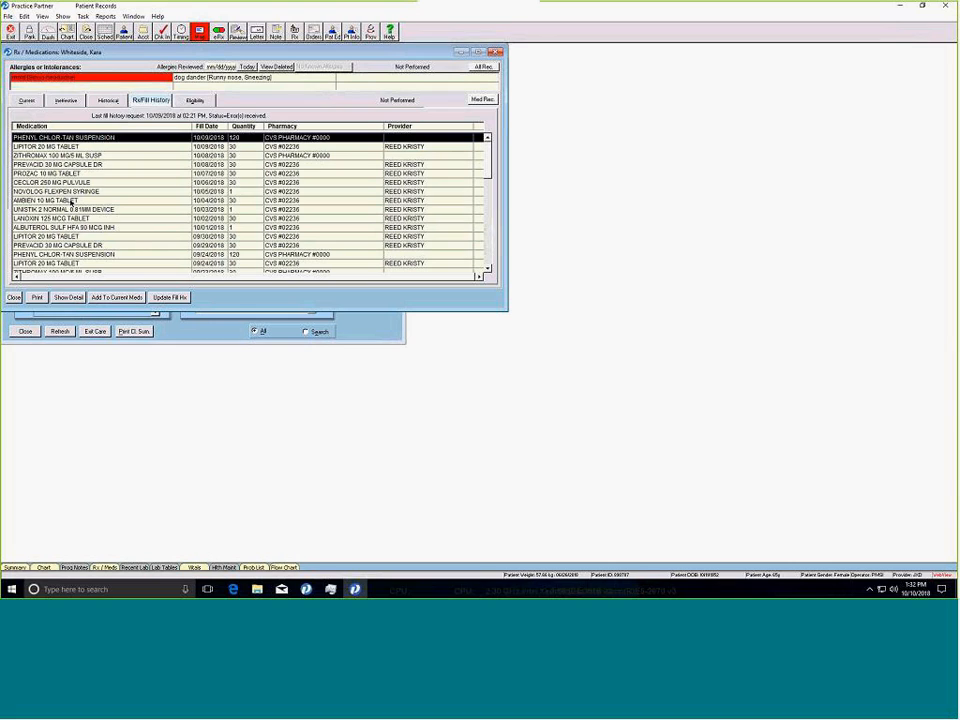
click(73, 201)
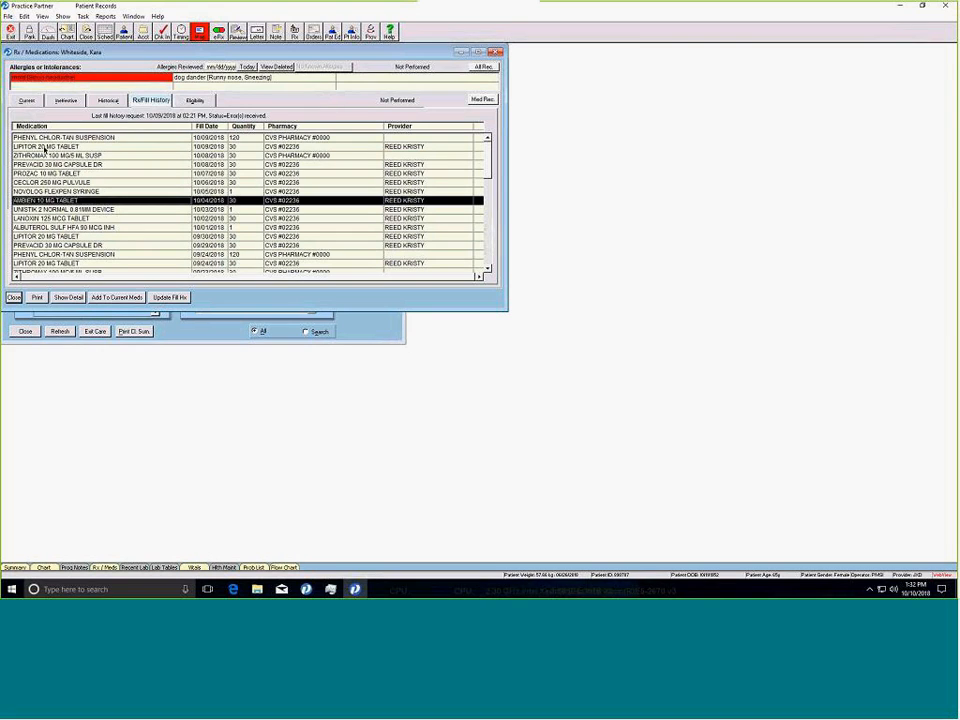
click(46, 182)
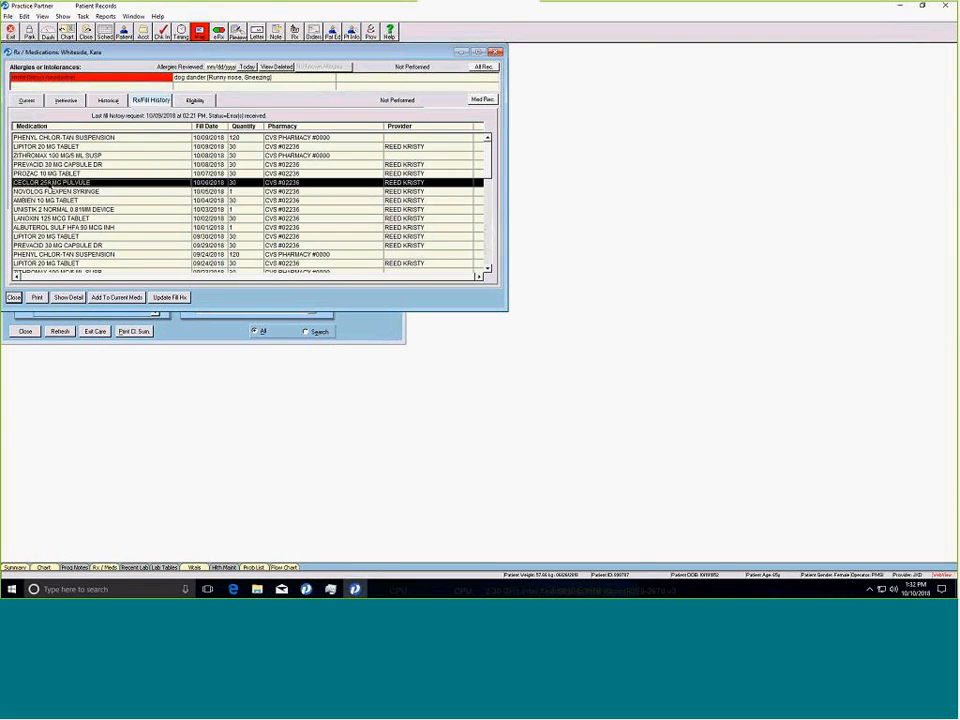
click(61, 298)
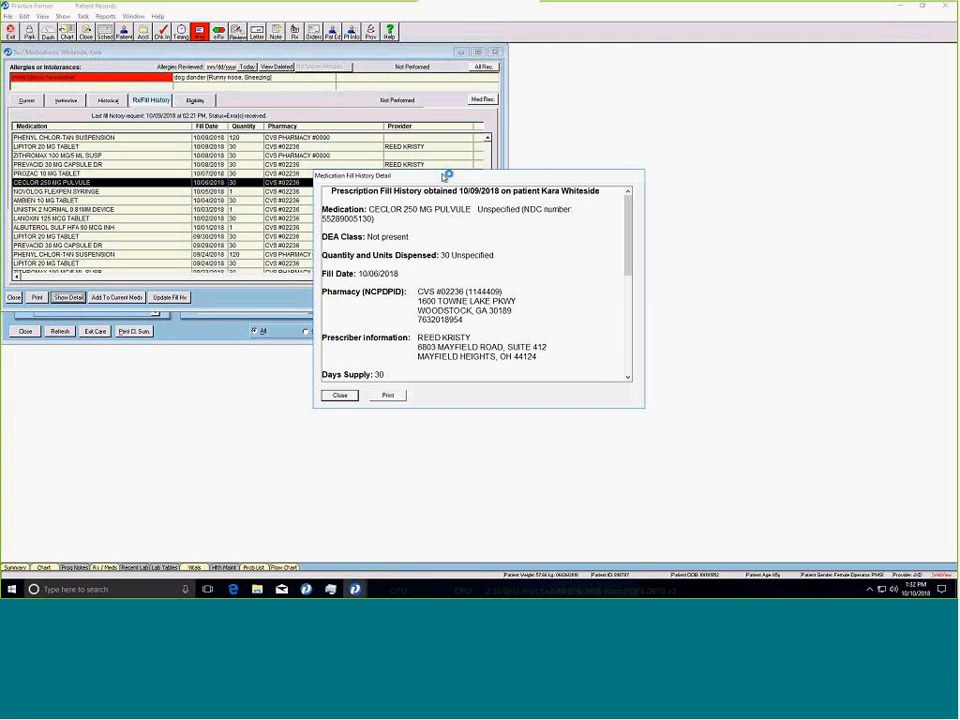
drag(445, 176, 394, 165)
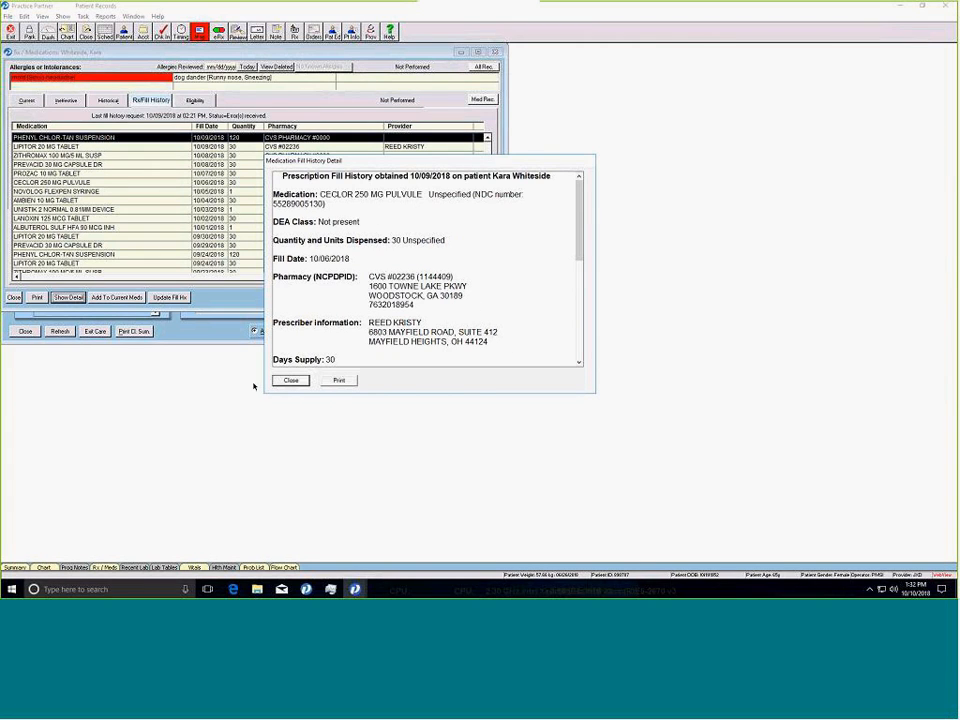
click(290, 382)
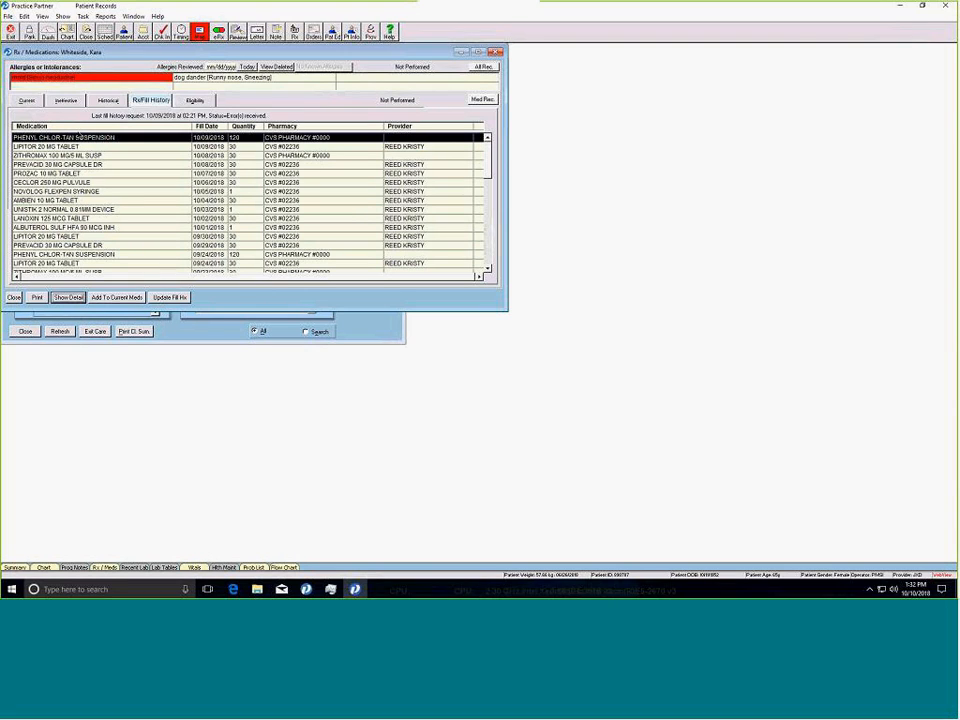
Return to the current medications, start recording an existing medication, and search by drug name for Lipitor
click(27, 101)
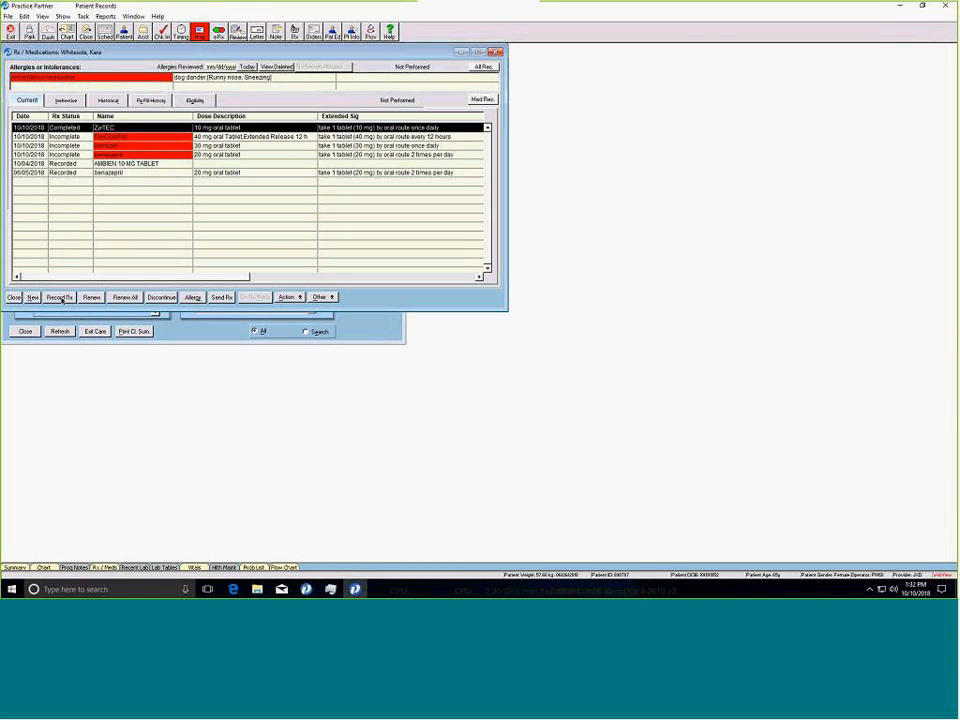
click(60, 298)
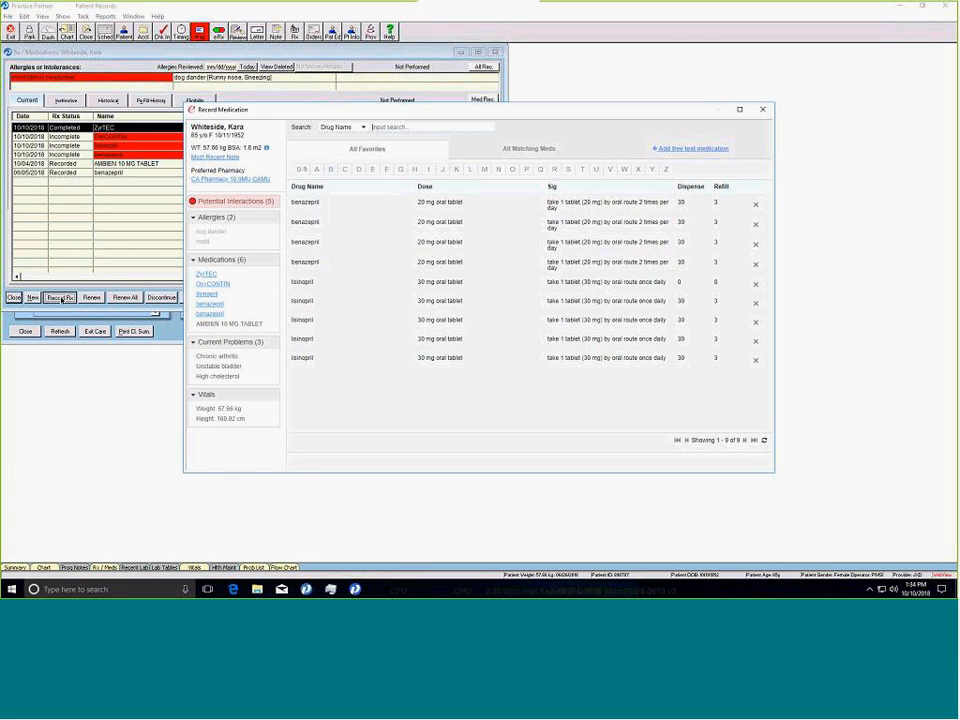
text(lipit)
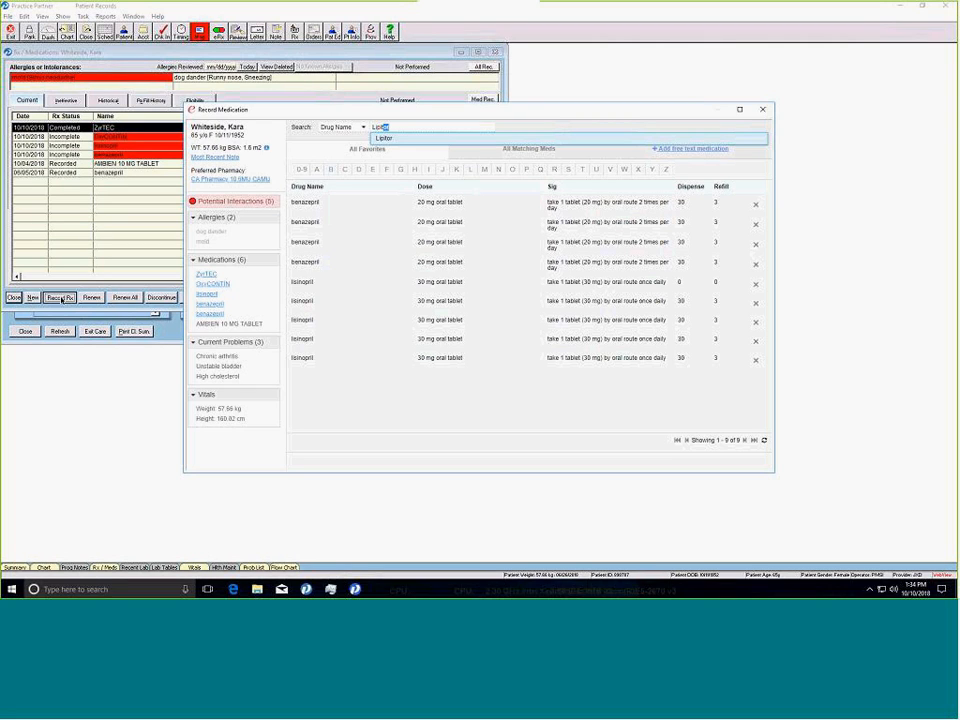
text(or)
click(384, 139)
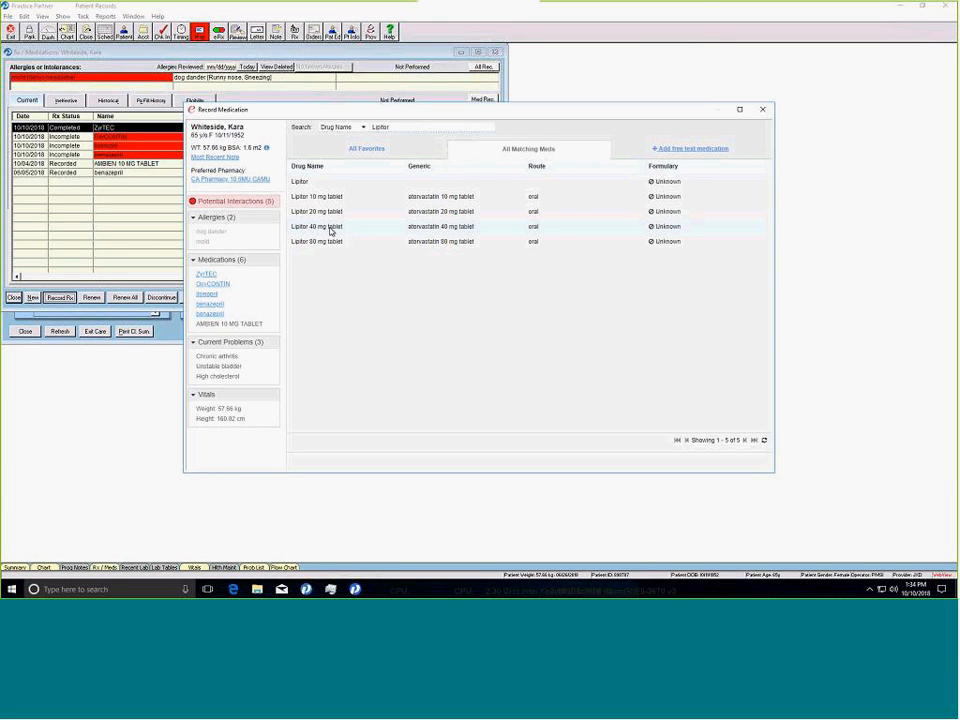
Check the details of the listed medications and mold allergy, and view the patient's saved pharmacies
mouse_move(271, 294)
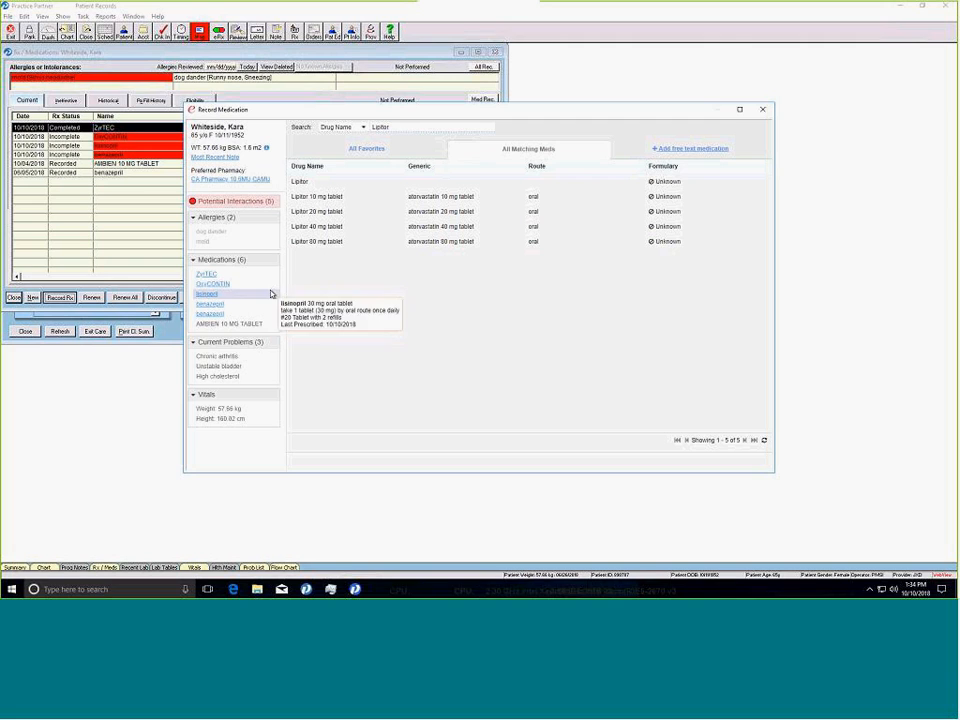
mouse_move(208, 288)
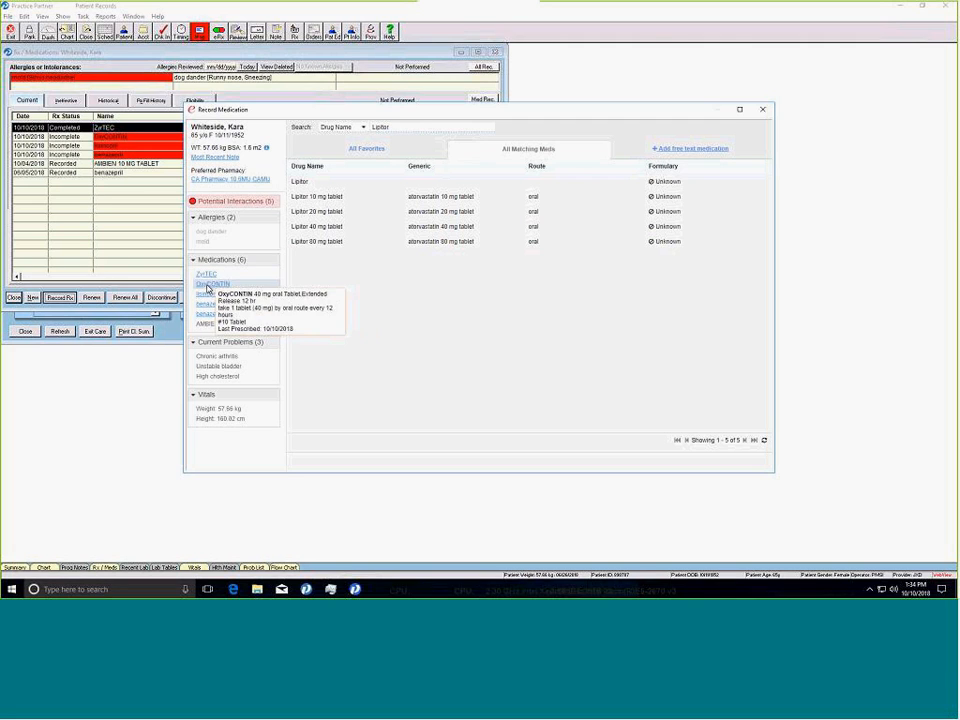
mouse_move(242, 243)
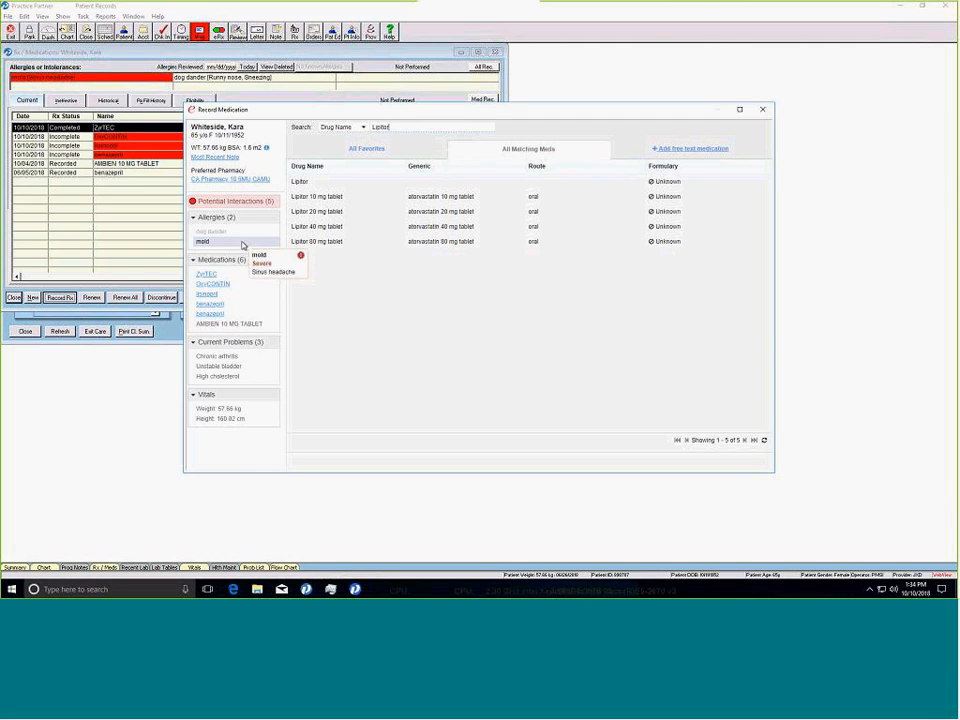
mouse_move(251, 411)
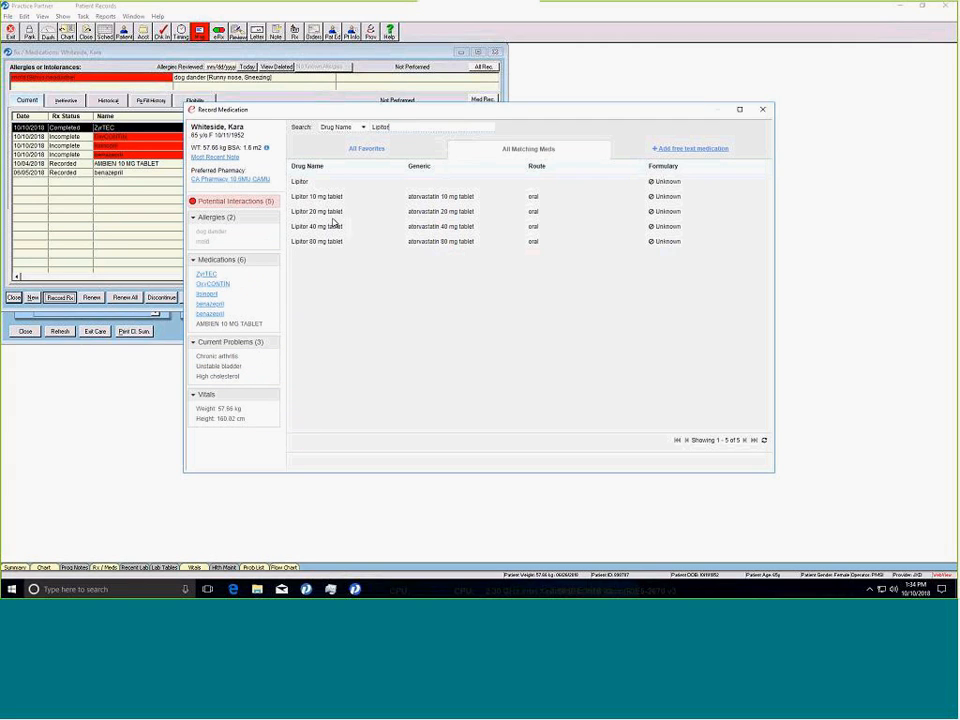
click(262, 181)
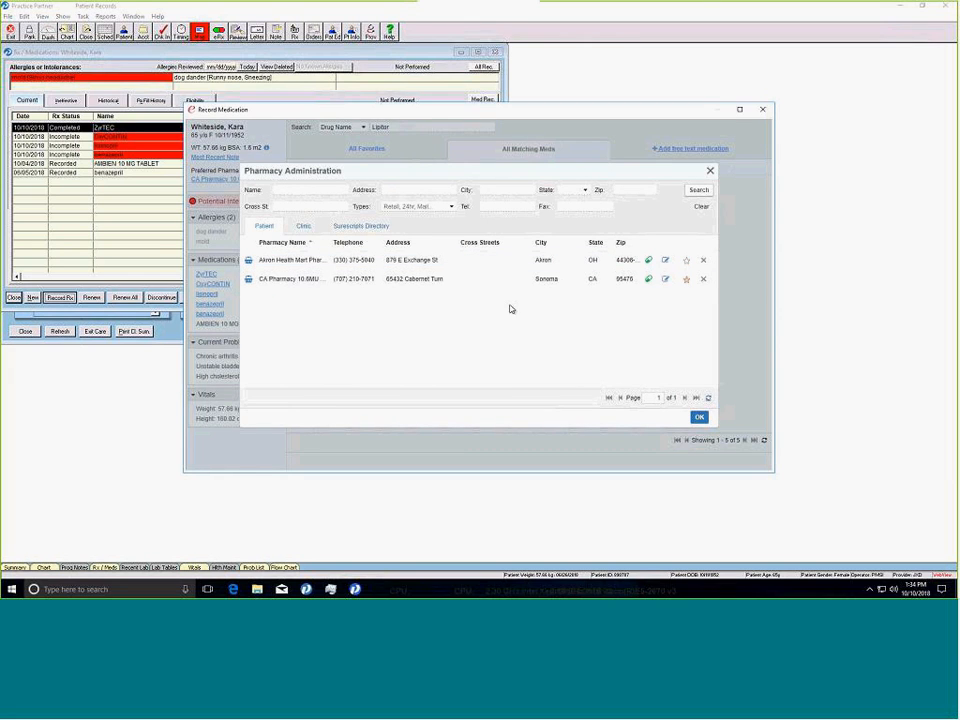
click(711, 172)
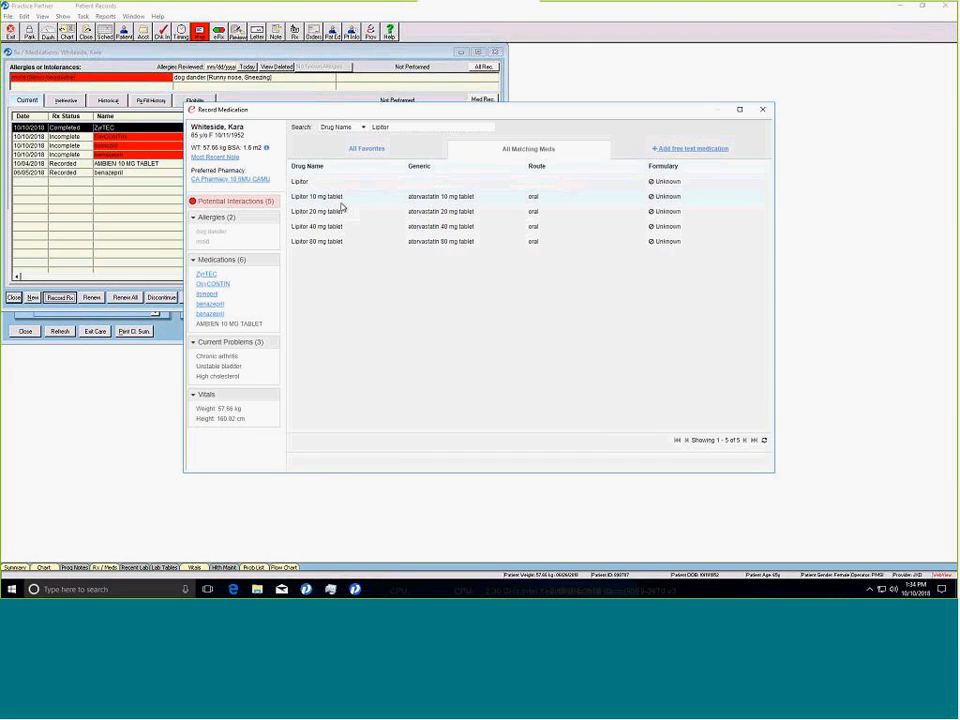
Record Lipitor 20 mg tablet with a start date of 09/2017 and continue to another medication entry
click(426, 214)
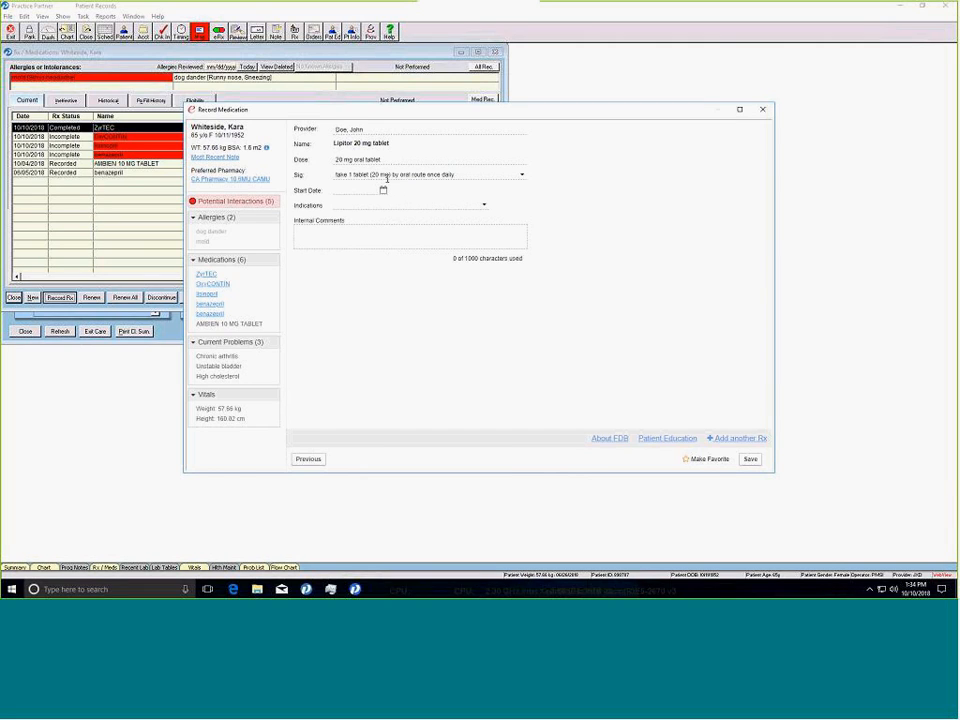
click(384, 193)
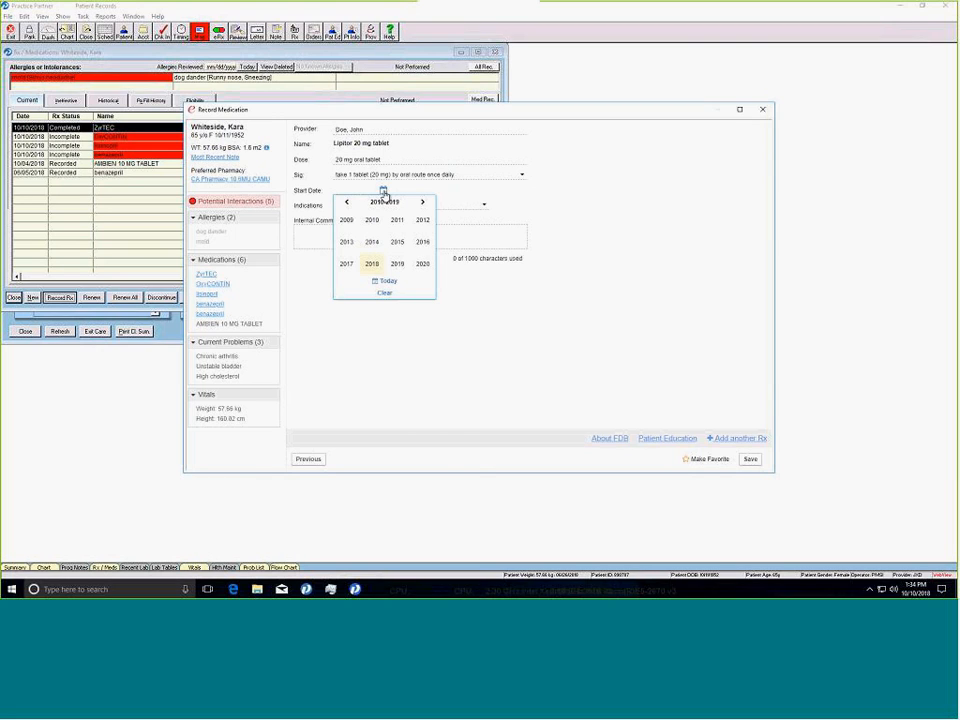
click(345, 266)
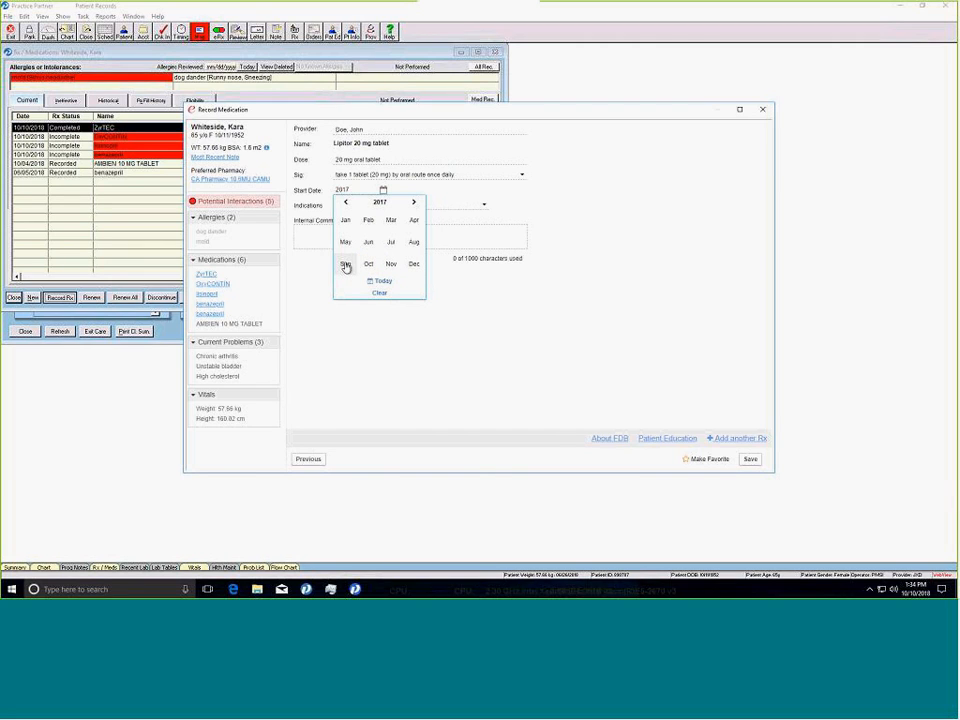
click(345, 266)
click(304, 291)
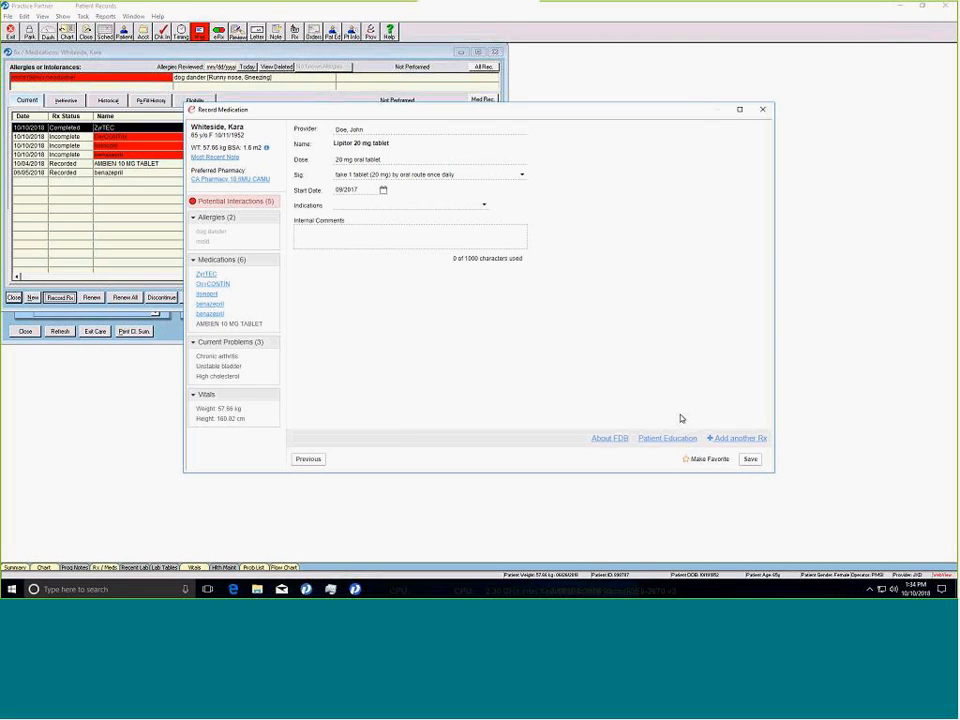
click(726, 440)
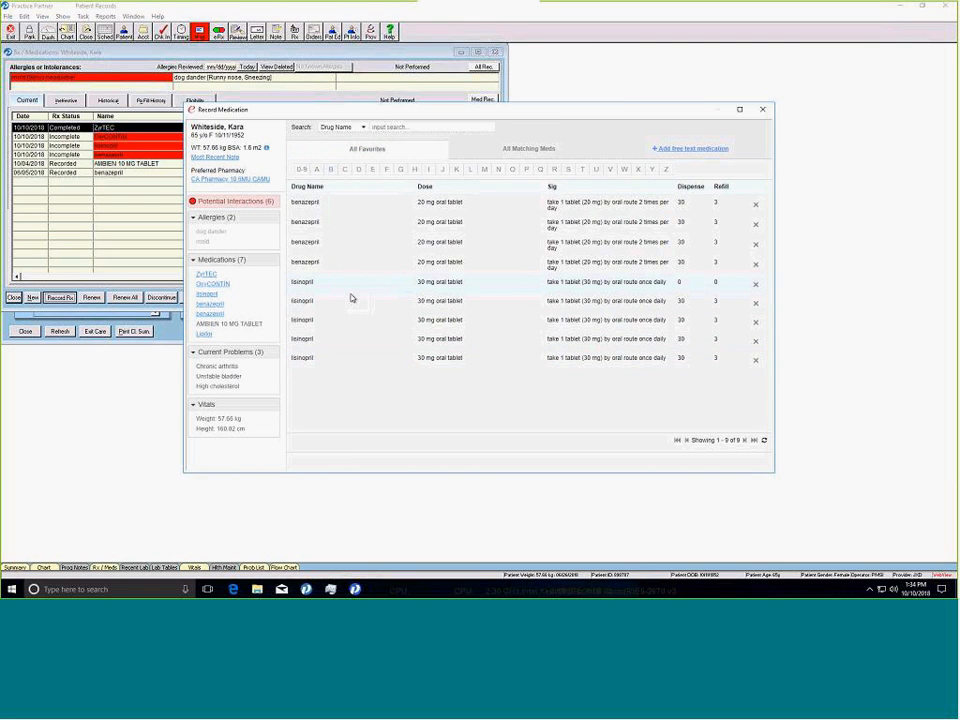
Record amoxicillin 200 mg/5 mL oral suspension (generic) with start date 10/03/2018, save, and close the completed session
click(418, 128)
text(amo)
click(401, 150)
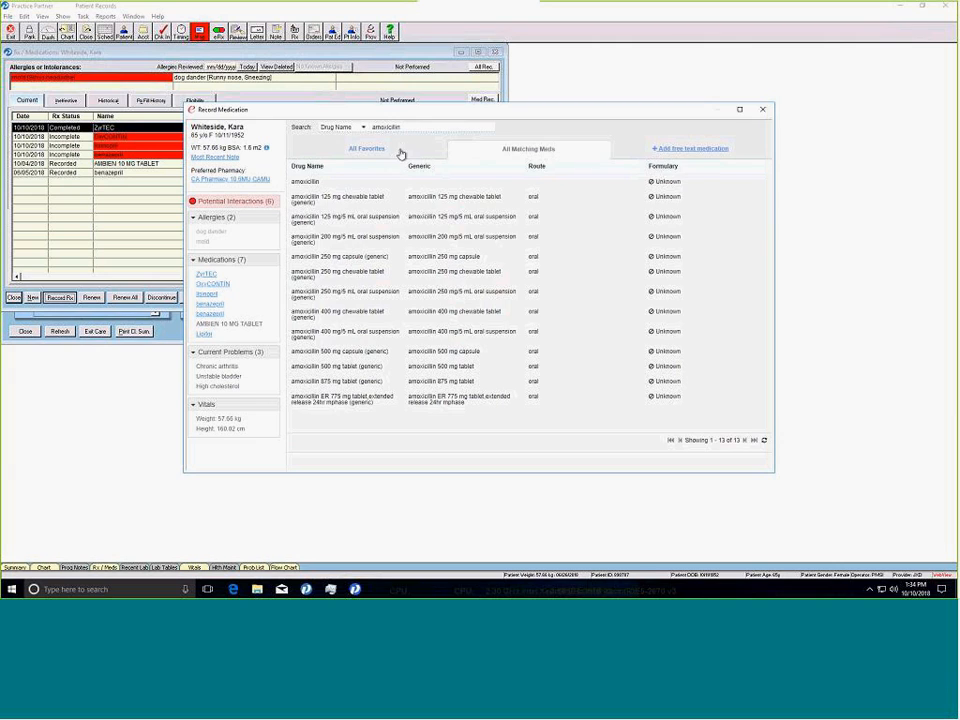
click(364, 240)
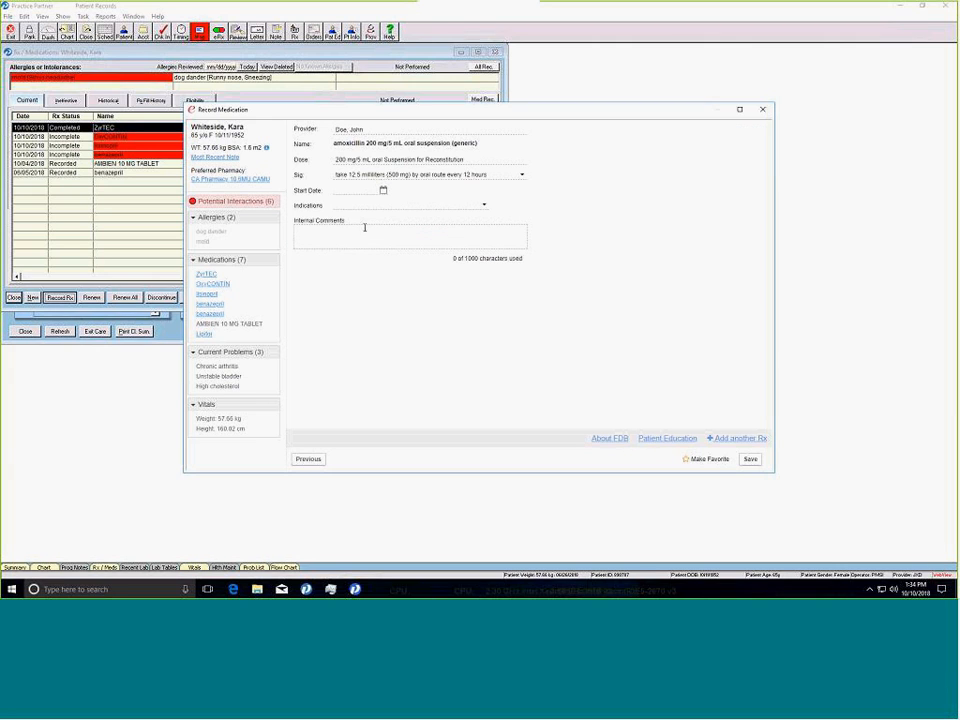
click(383, 191)
click(371, 260)
click(370, 264)
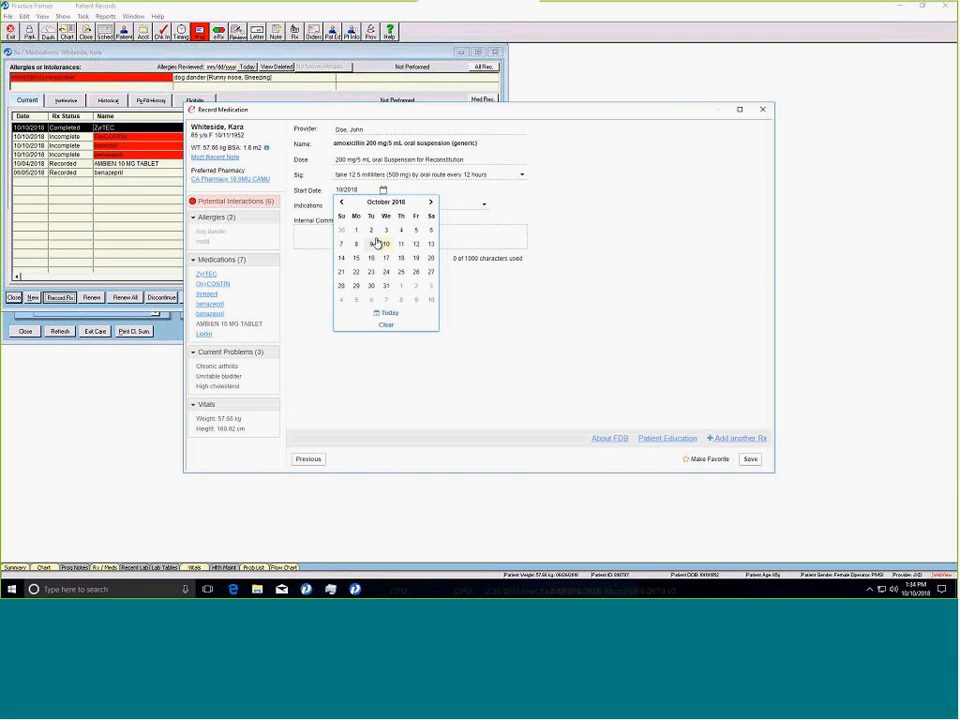
click(386, 232)
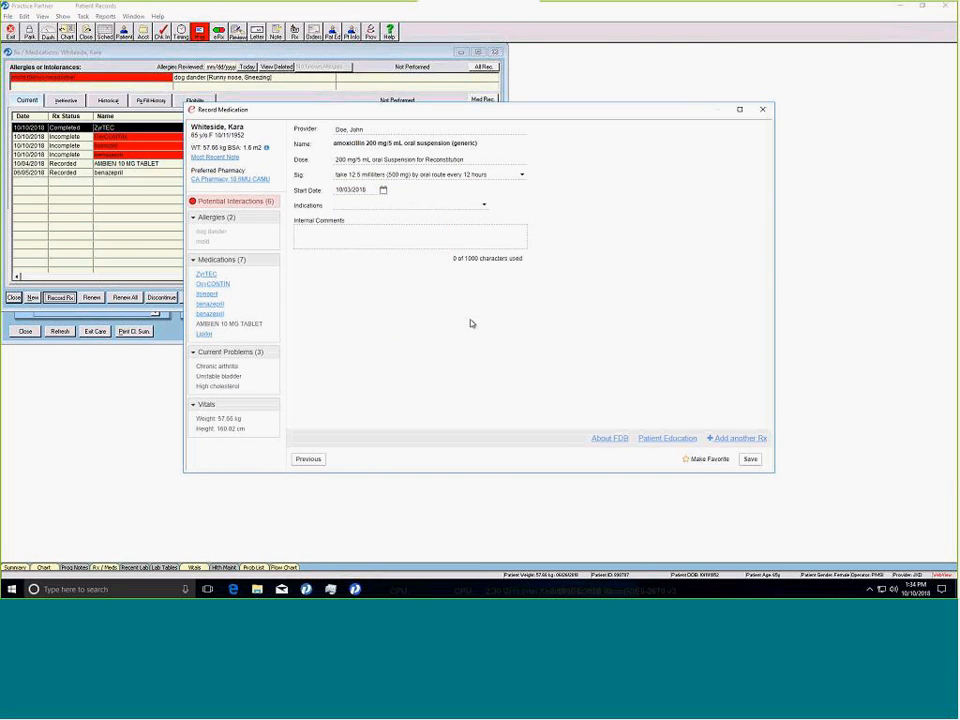
click(751, 460)
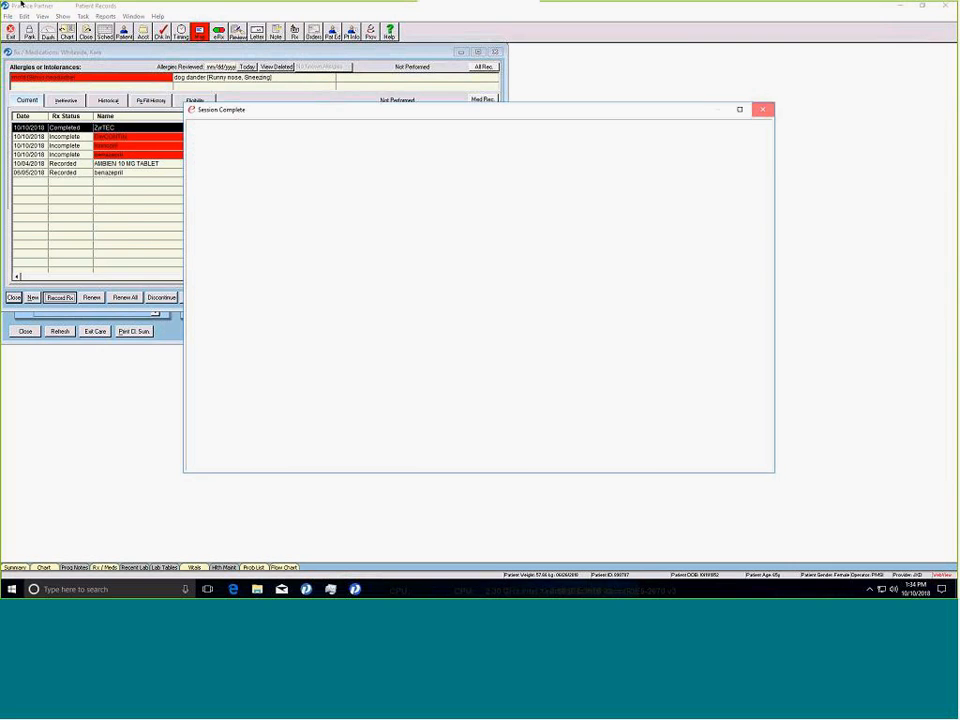
click(762, 110)
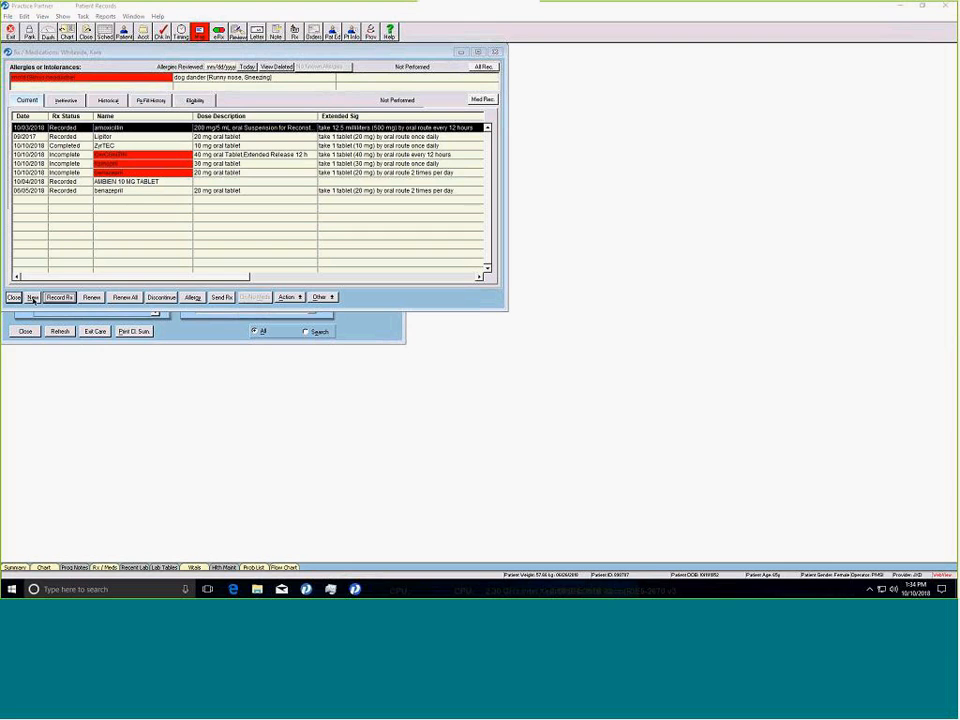
Start a new prescription for lisinopril 30 mg tablet from the favorites and override its drug warnings as "Not a significant issue"
click(33, 297)
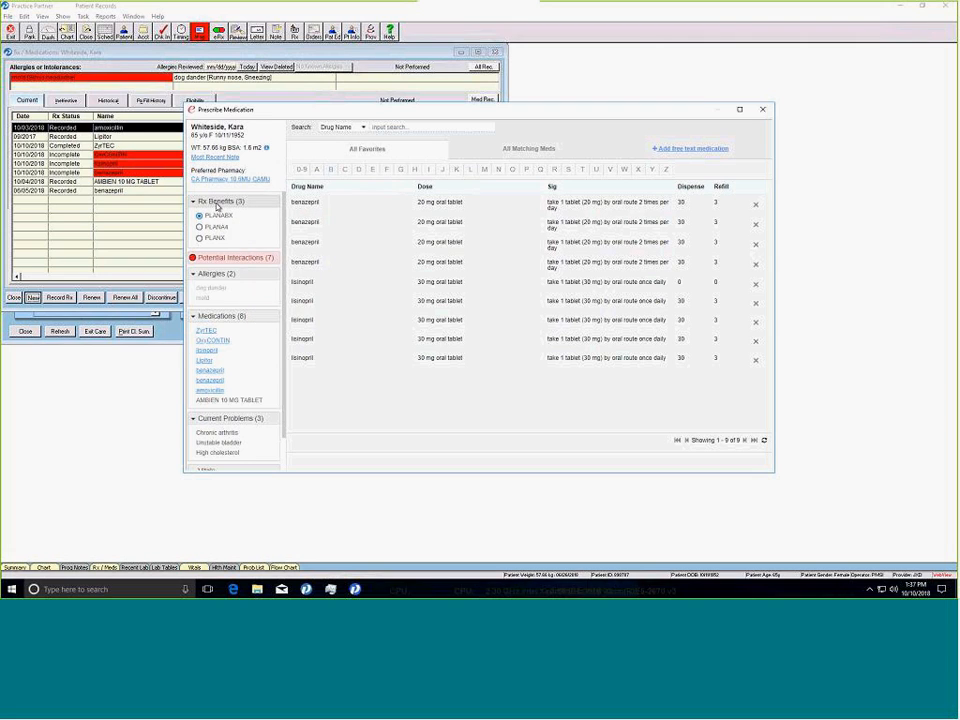
mouse_move(219, 240)
click(311, 304)
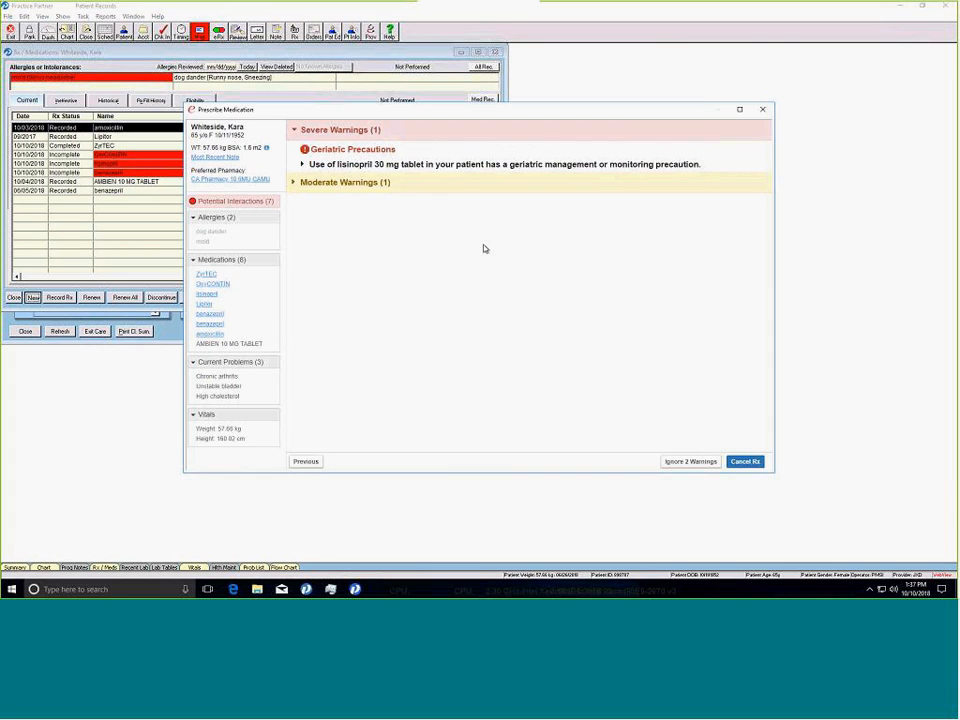
click(697, 463)
click(521, 326)
click(747, 439)
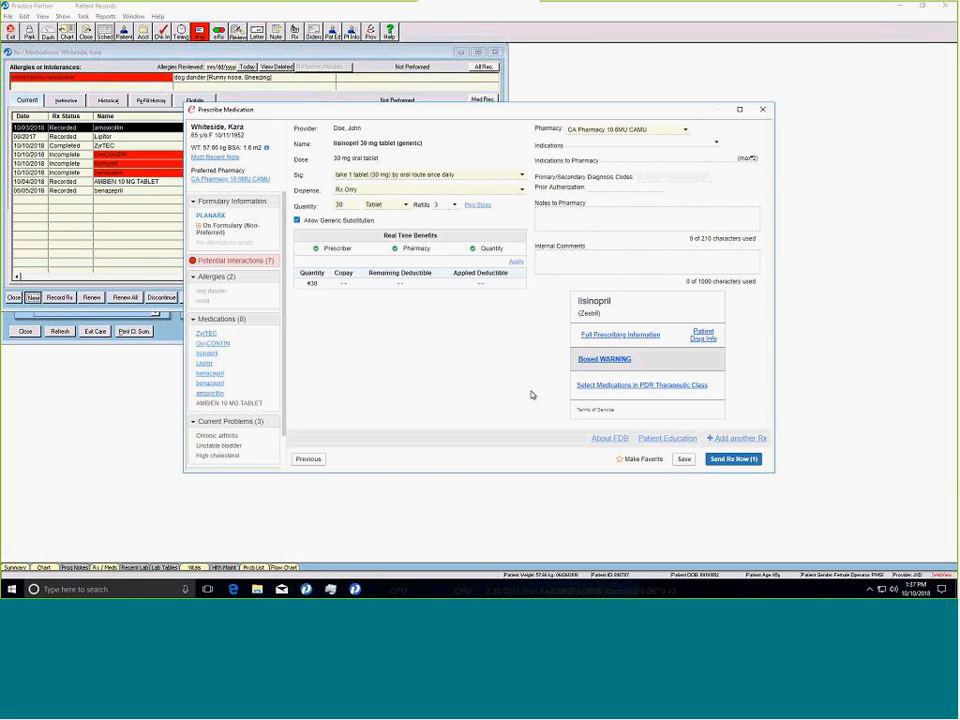
Examine the full prescribing information and the patient education leaflet for lisinopril
click(603, 336)
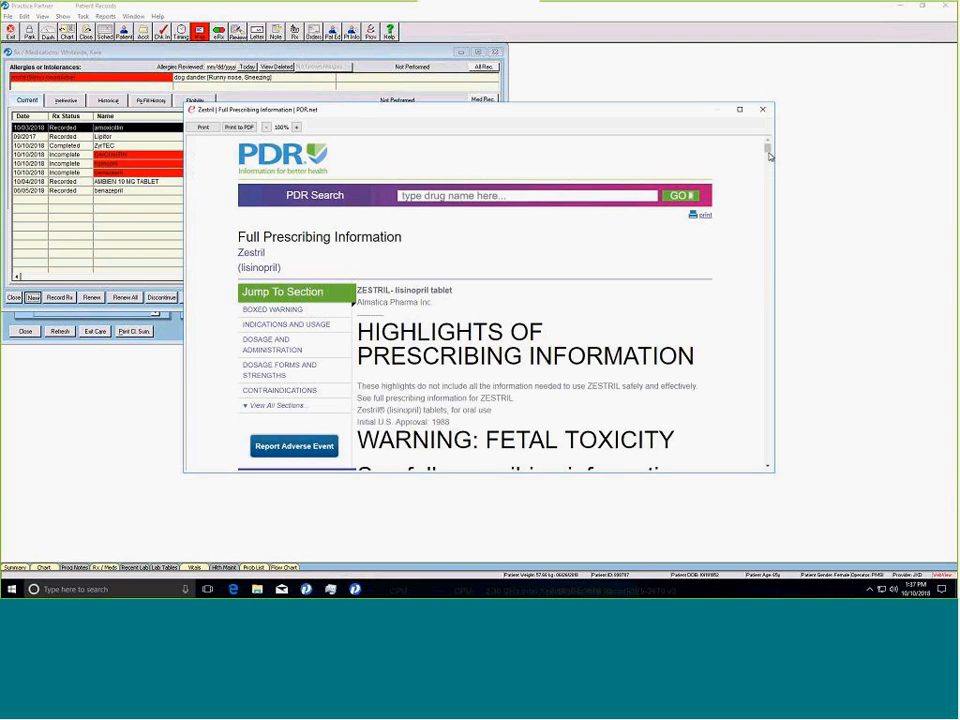
scroll(768, 470, down, 5)
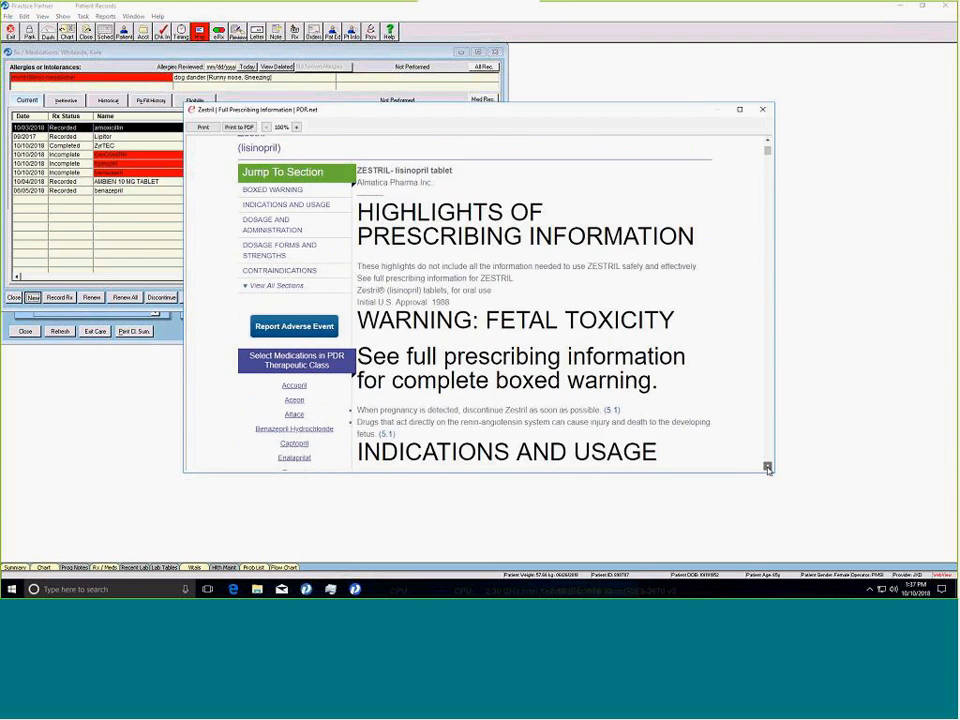
scroll(768, 470, down, 1)
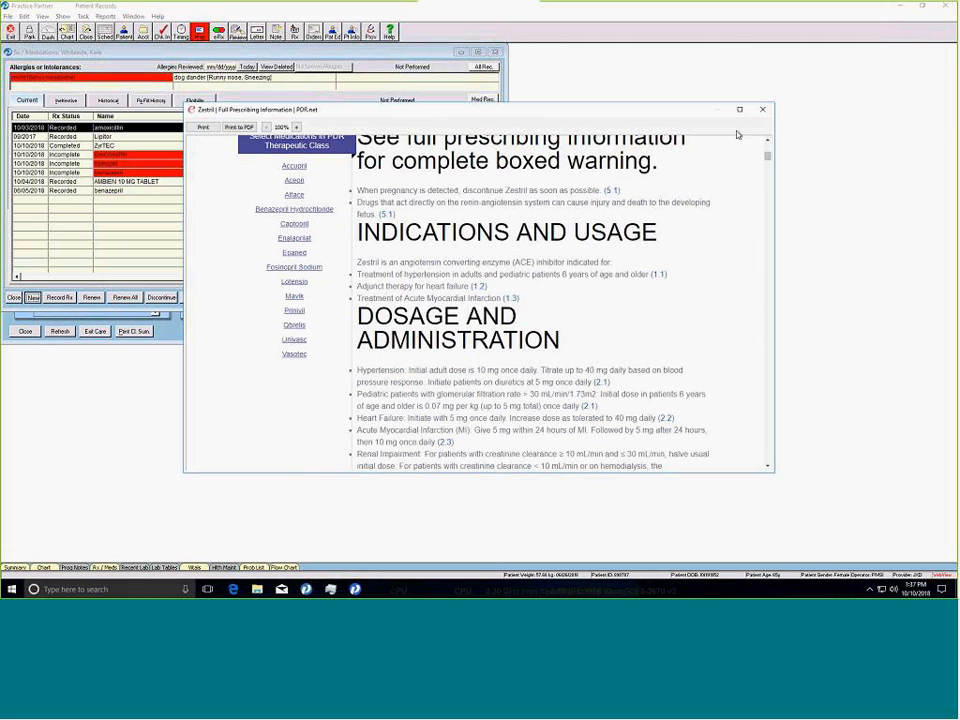
click(762, 109)
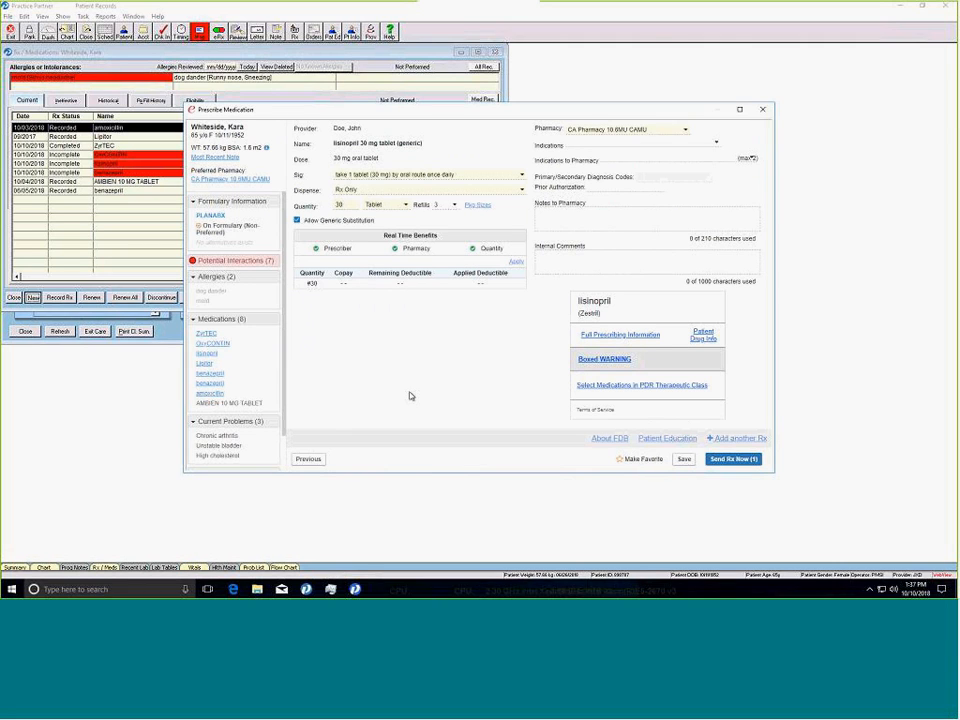
click(650, 441)
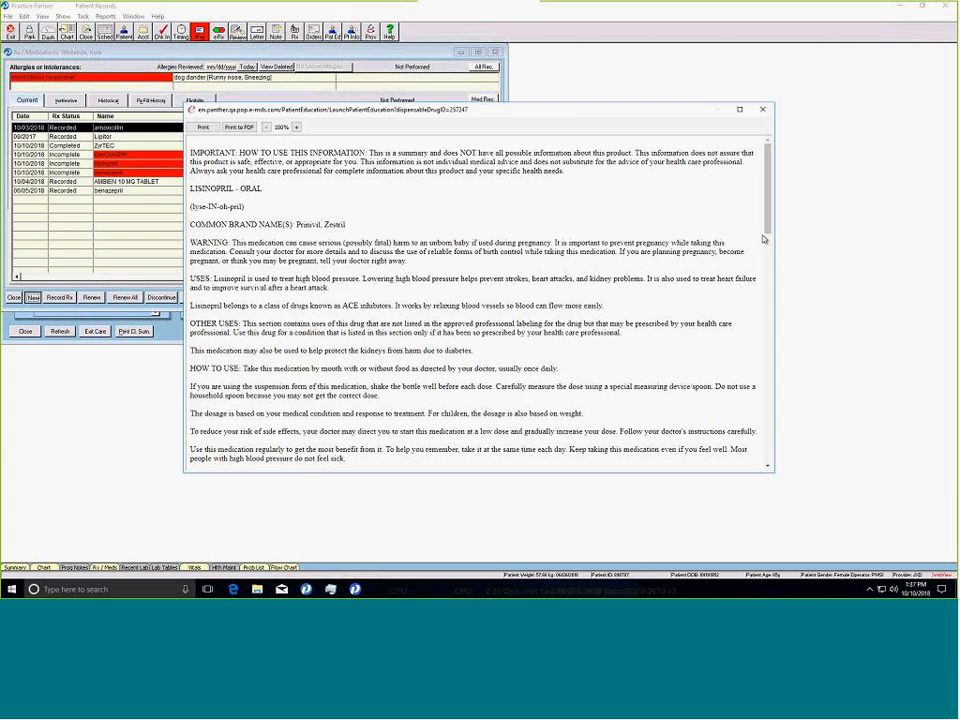
scroll(767, 288, down, 5)
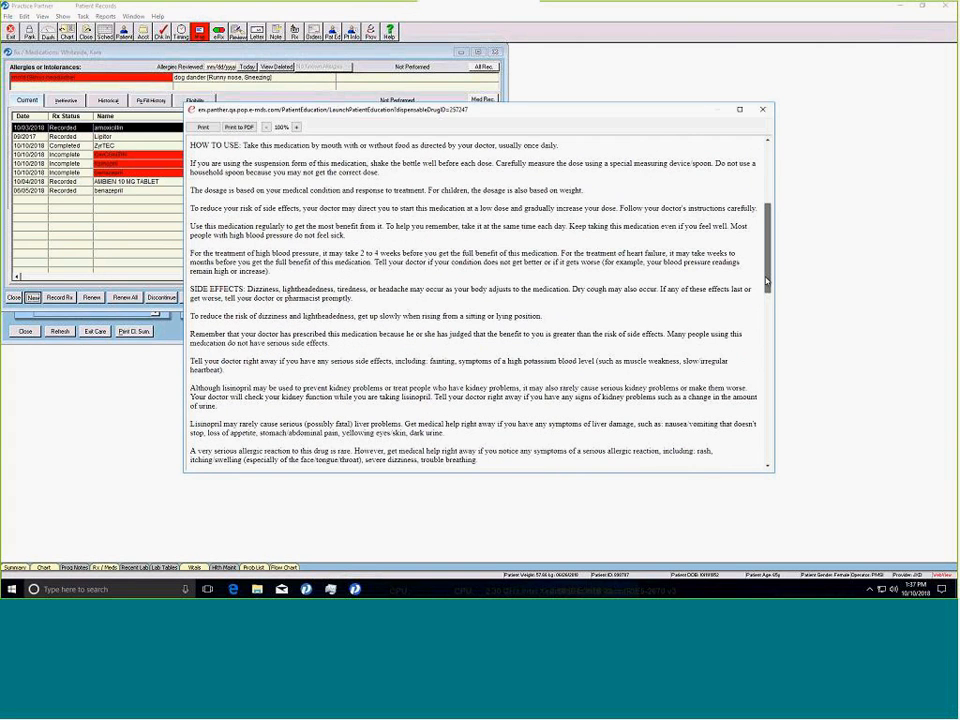
scroll(767, 288, up, 5)
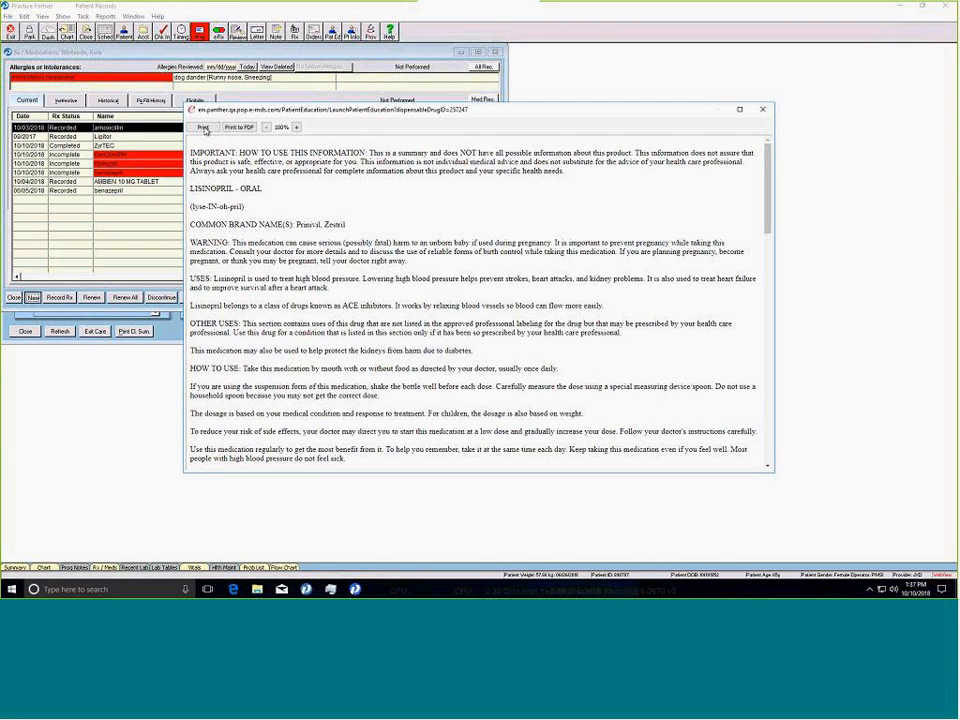
click(763, 110)
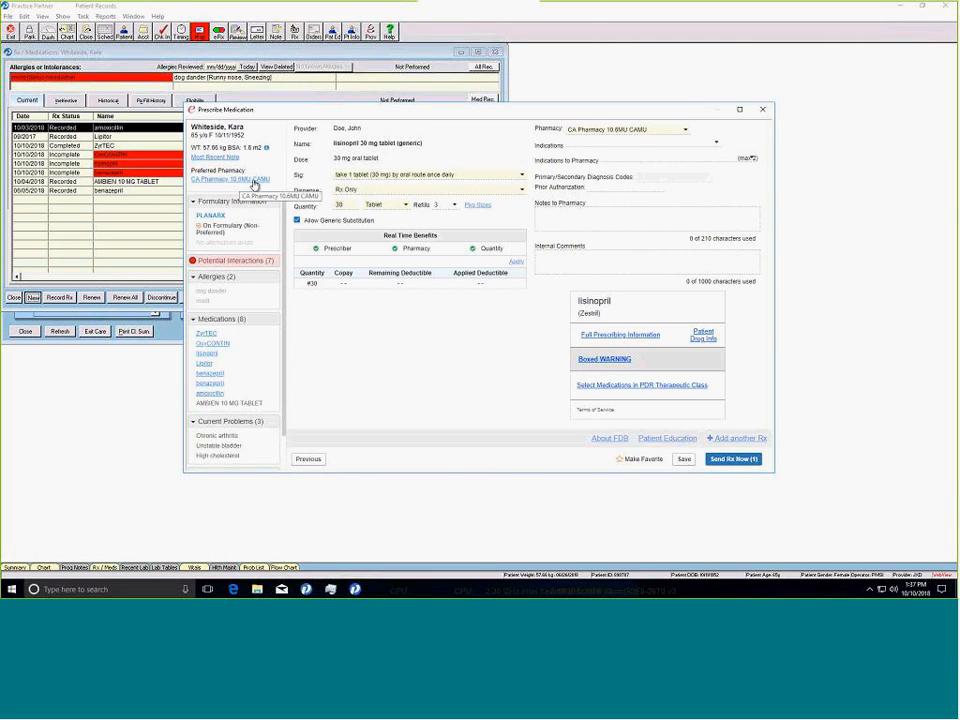
Search the Surescripts pharmacy directory for ZIP 44306, add AxessPointe Pharmacy to the patient's pharmacy list, and check the prescription's pharmacy choices
click(259, 181)
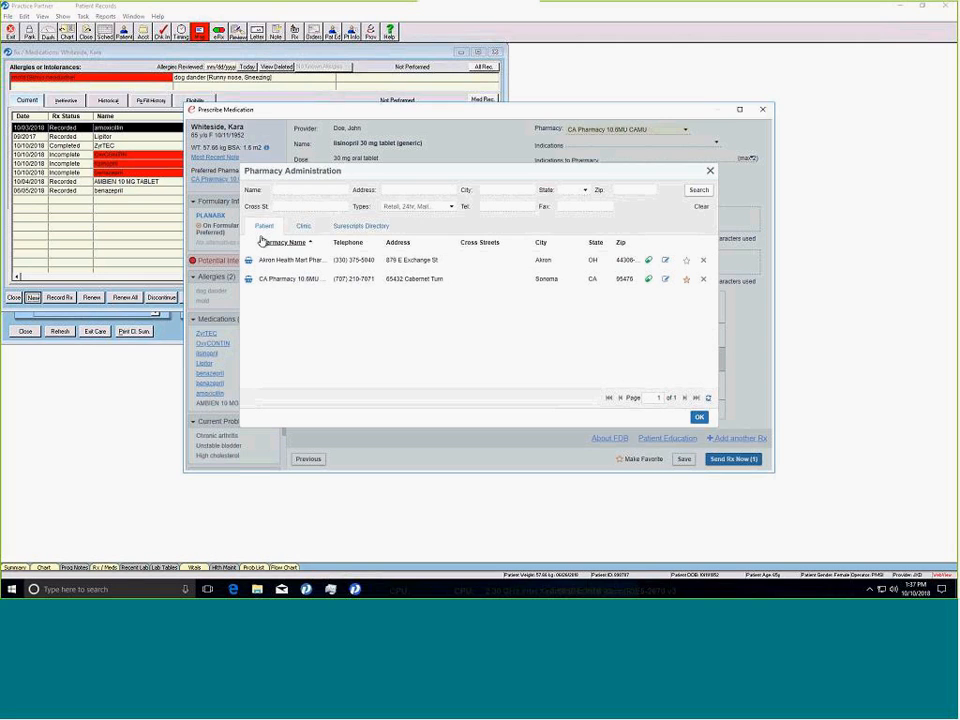
click(346, 229)
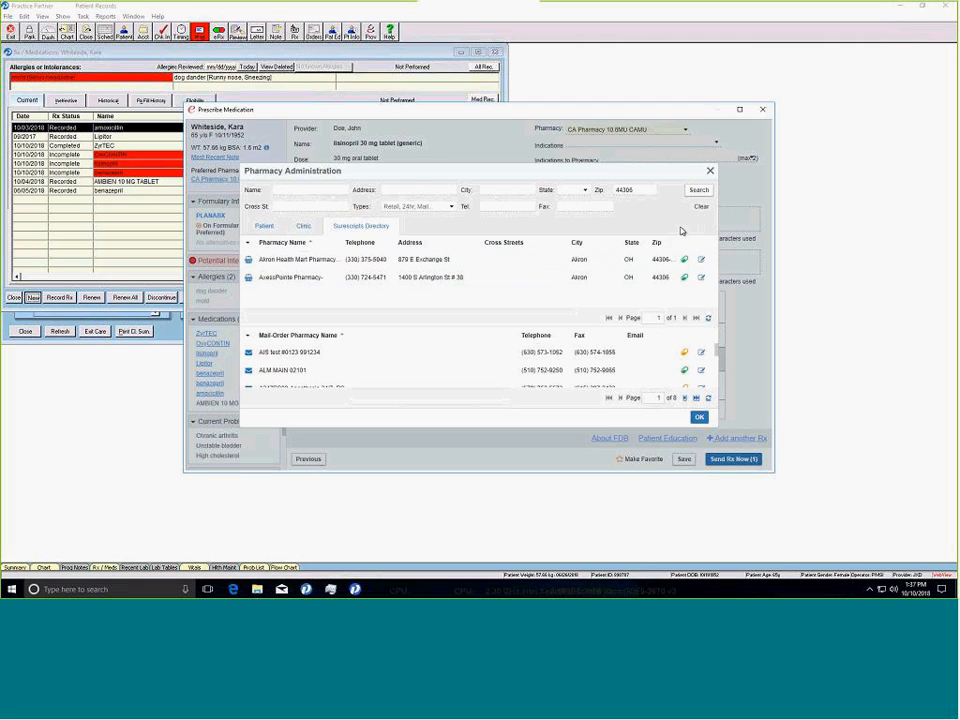
mouse_move(684, 262)
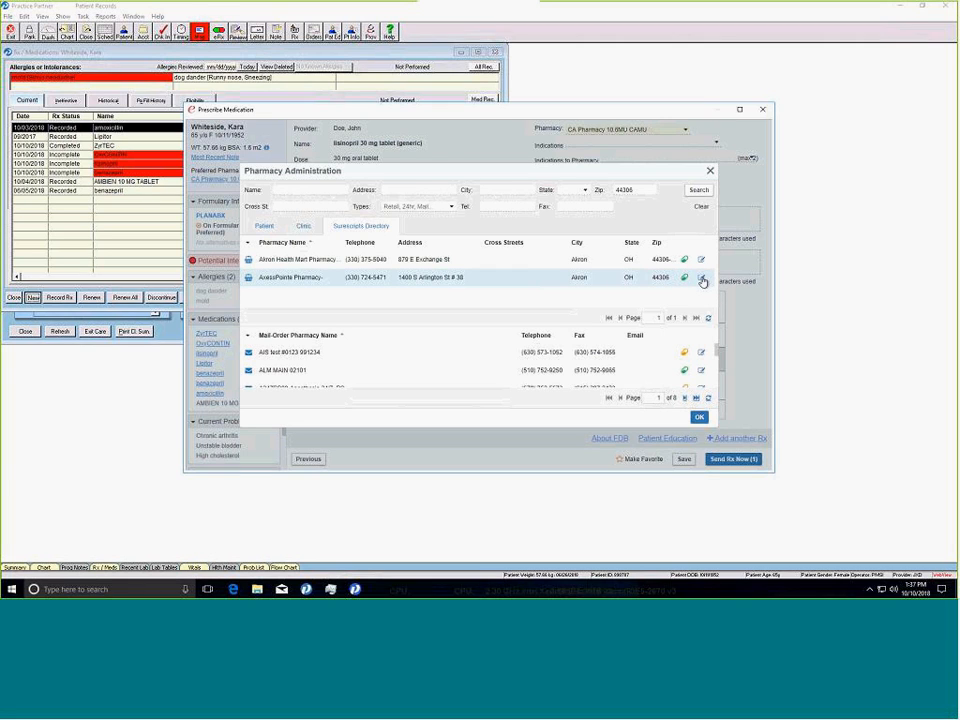
click(702, 278)
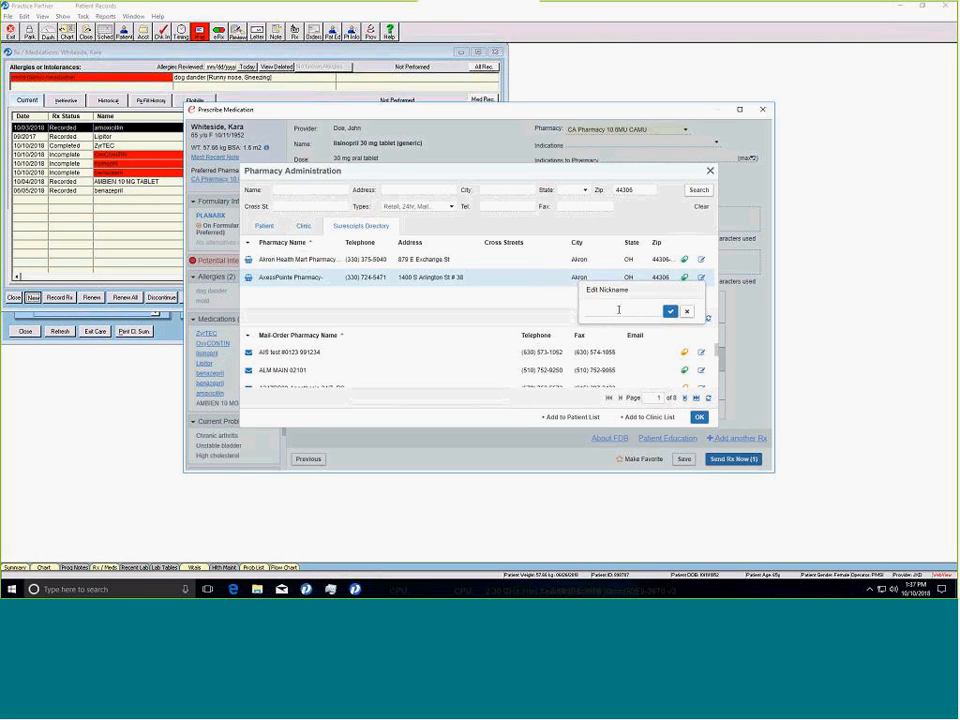
click(689, 314)
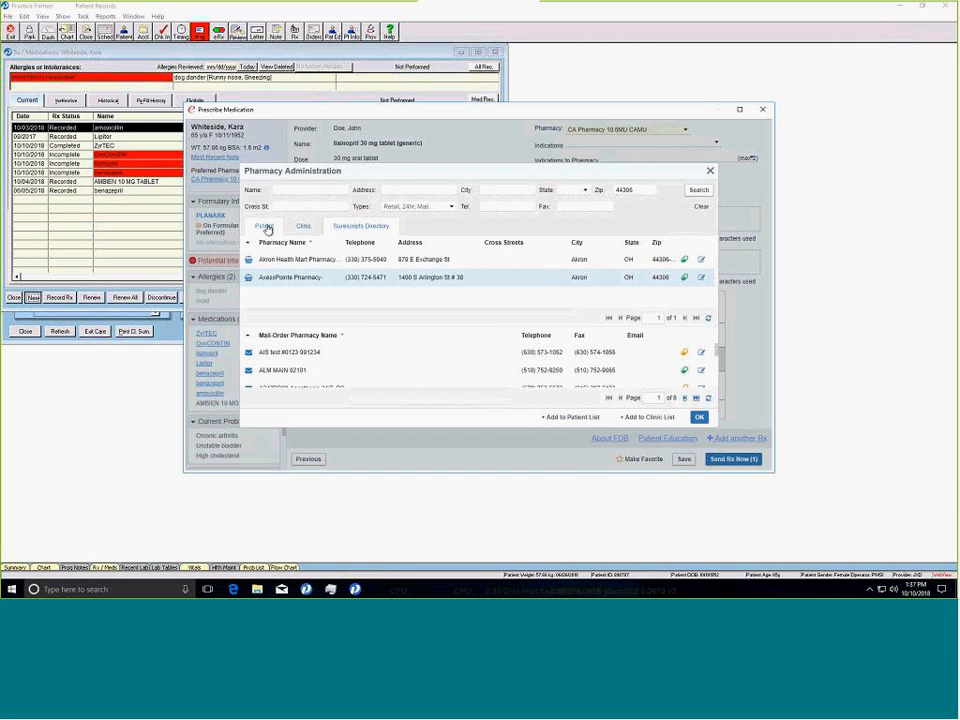
click(266, 228)
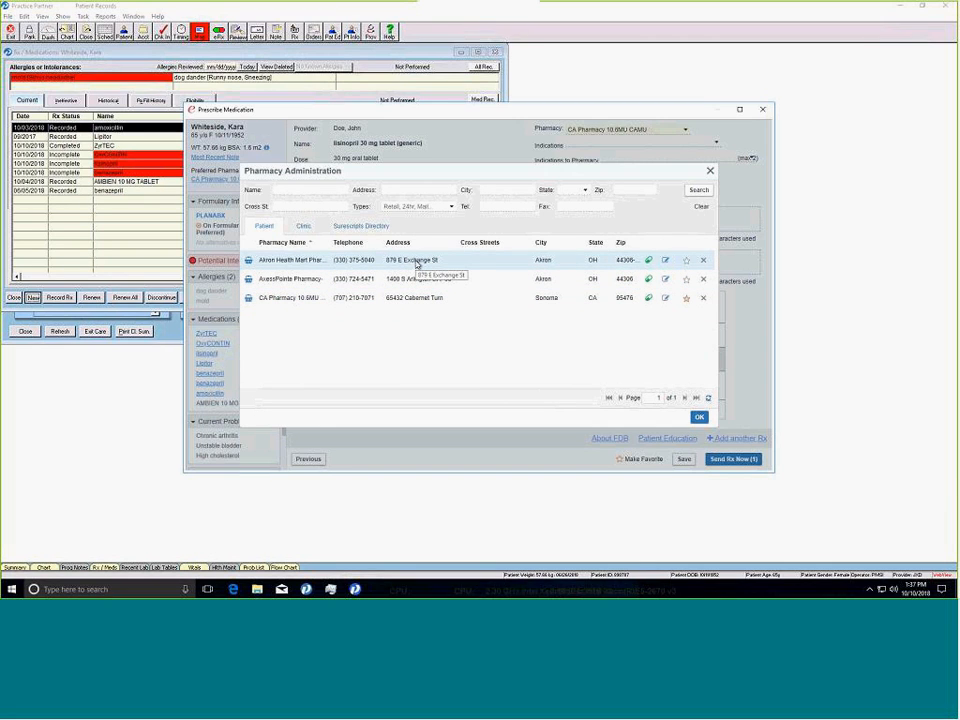
click(699, 417)
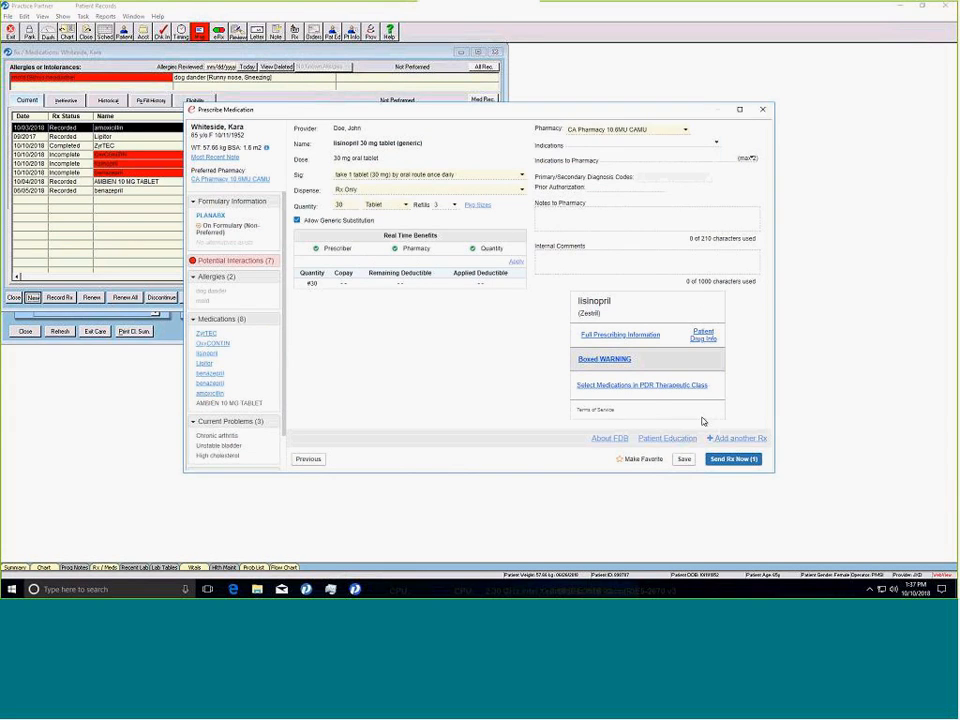
click(686, 132)
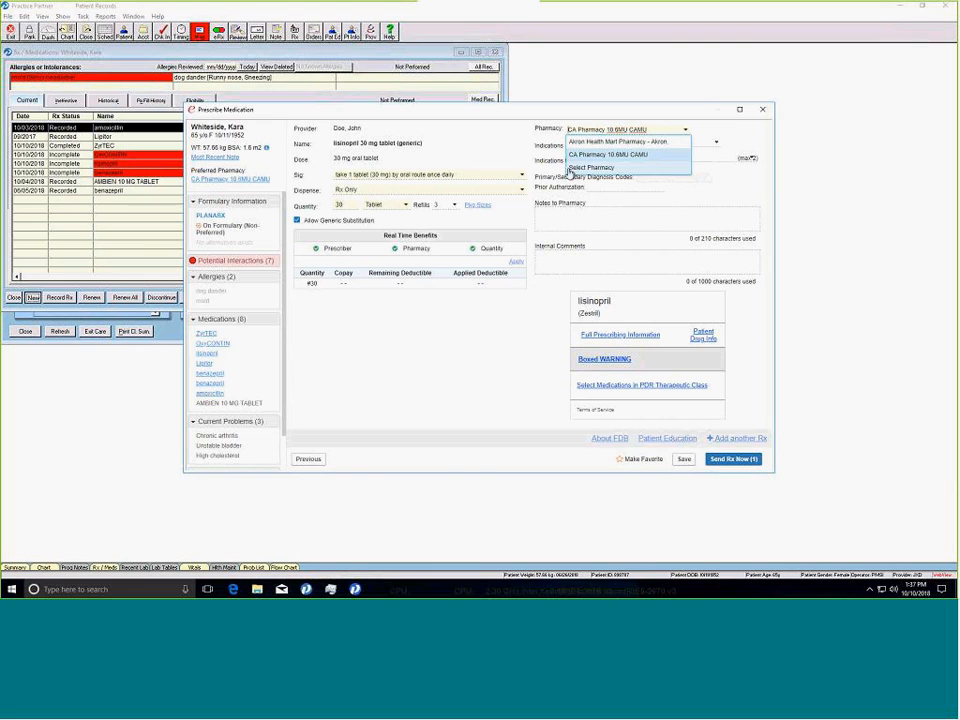
click(709, 132)
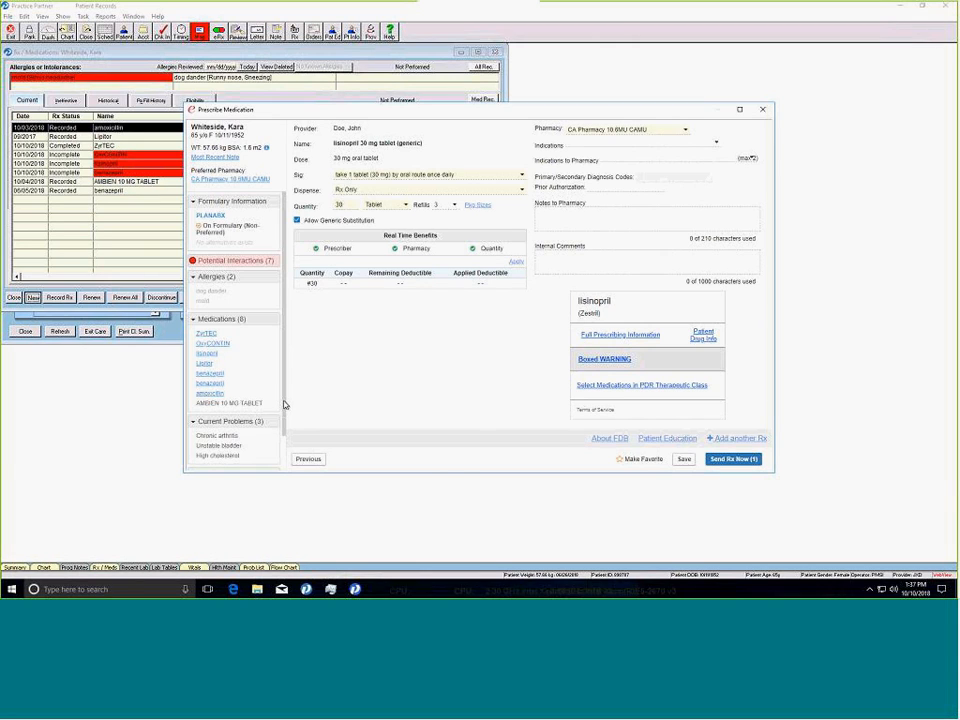
Set the lisinopril prescription's indication to High cholesterol (E78.00) and widen the prescribing window slightly
scroll(287, 433, down, 1)
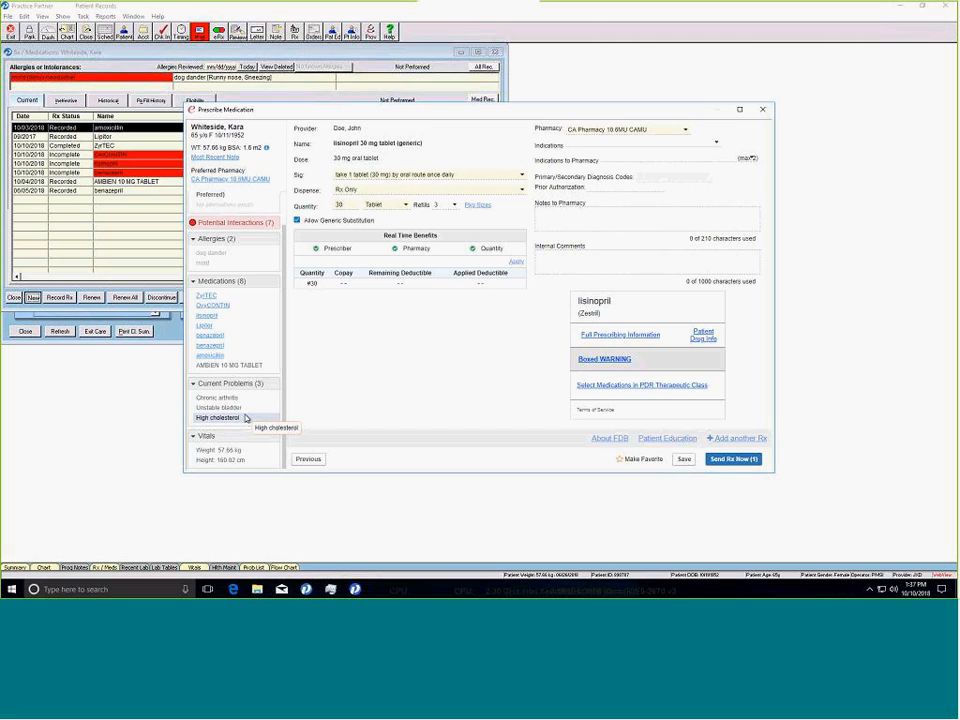
click(717, 145)
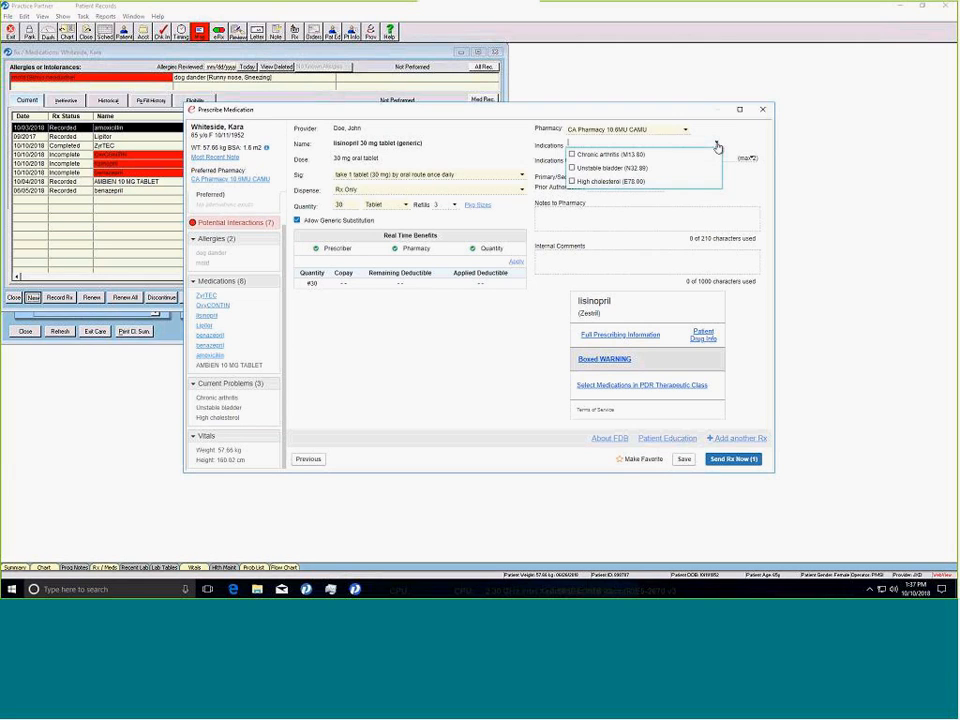
click(572, 182)
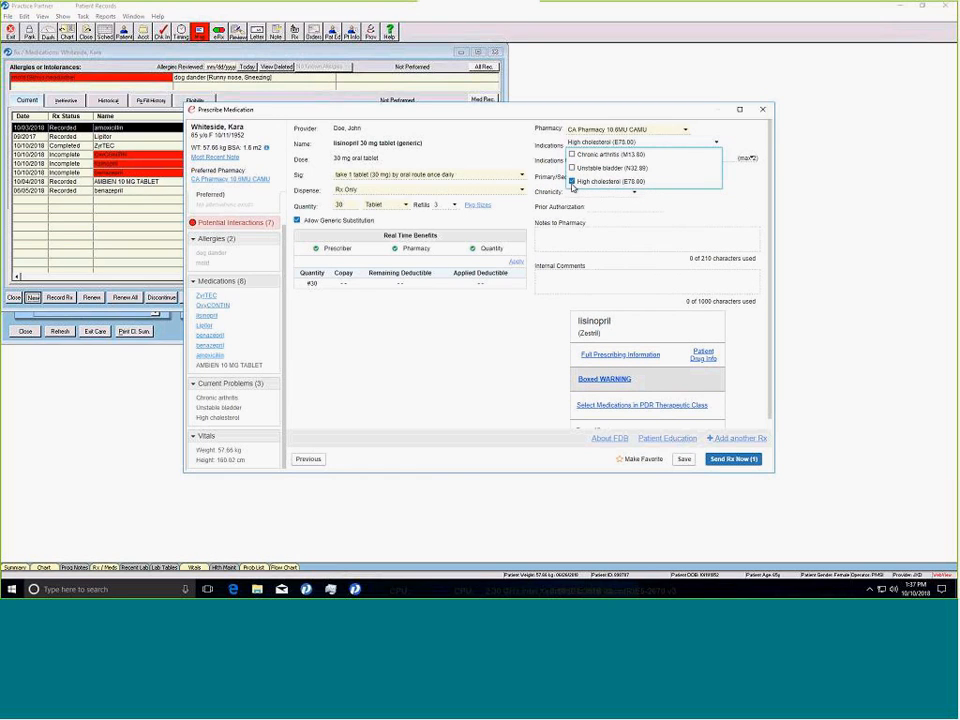
click(751, 185)
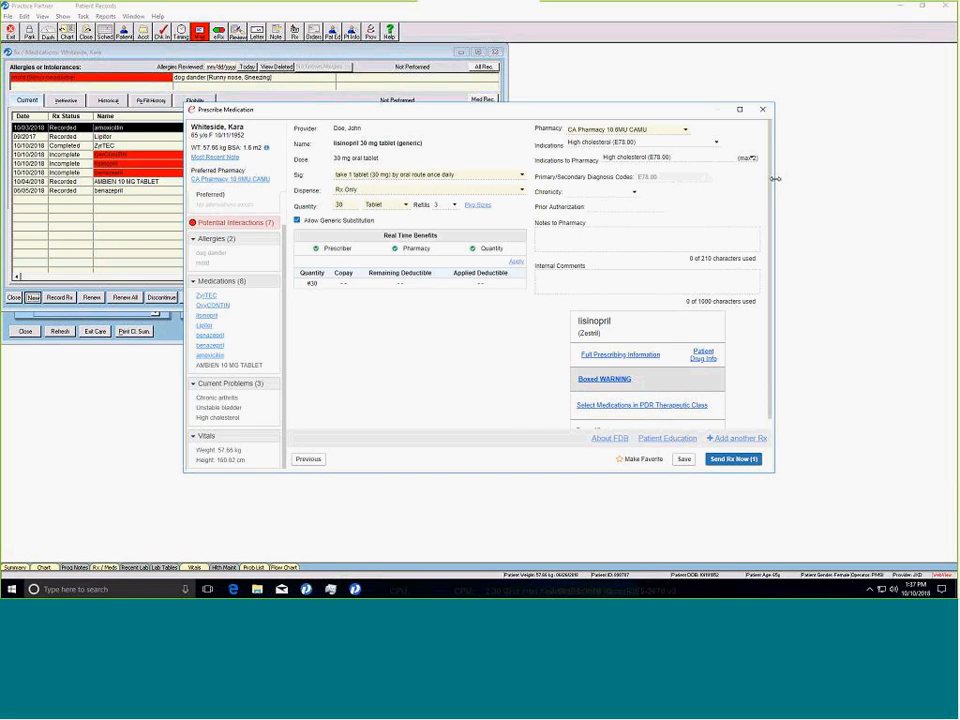
drag(775, 179, 787, 183)
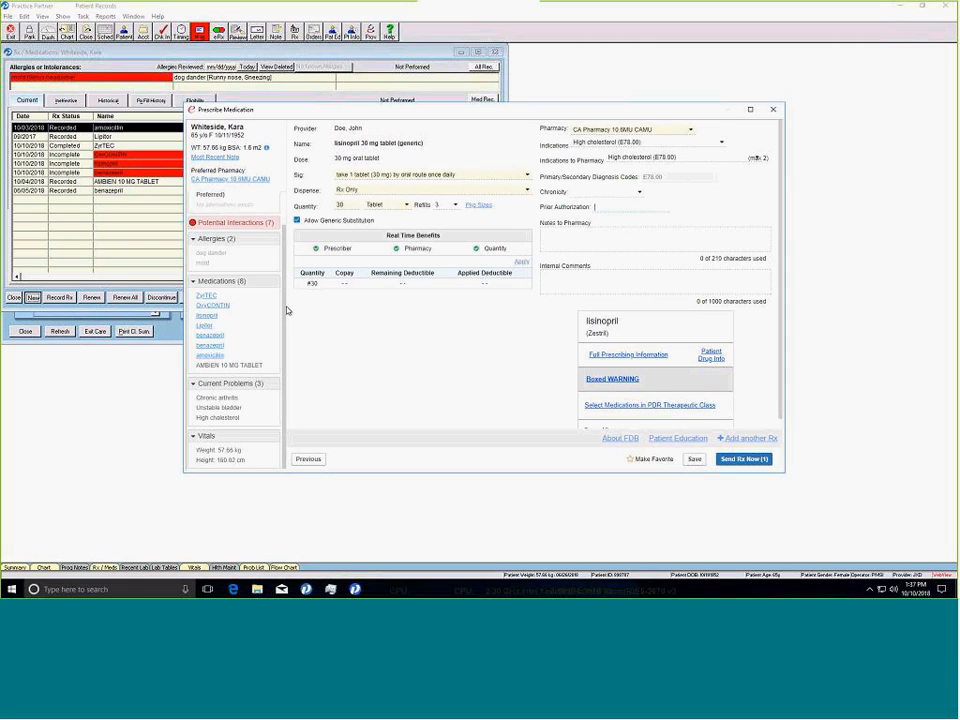
scroll(288, 283, up, 2)
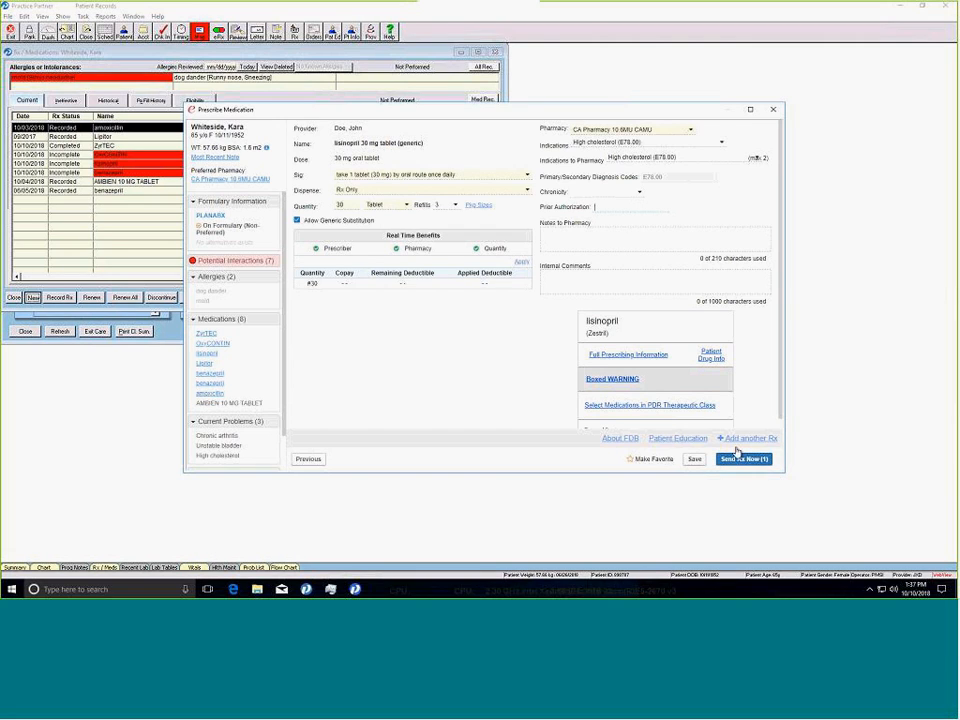
Proceed to sending the lisinopril prescription, with the send method set to Print and the refills to 2
click(724, 458)
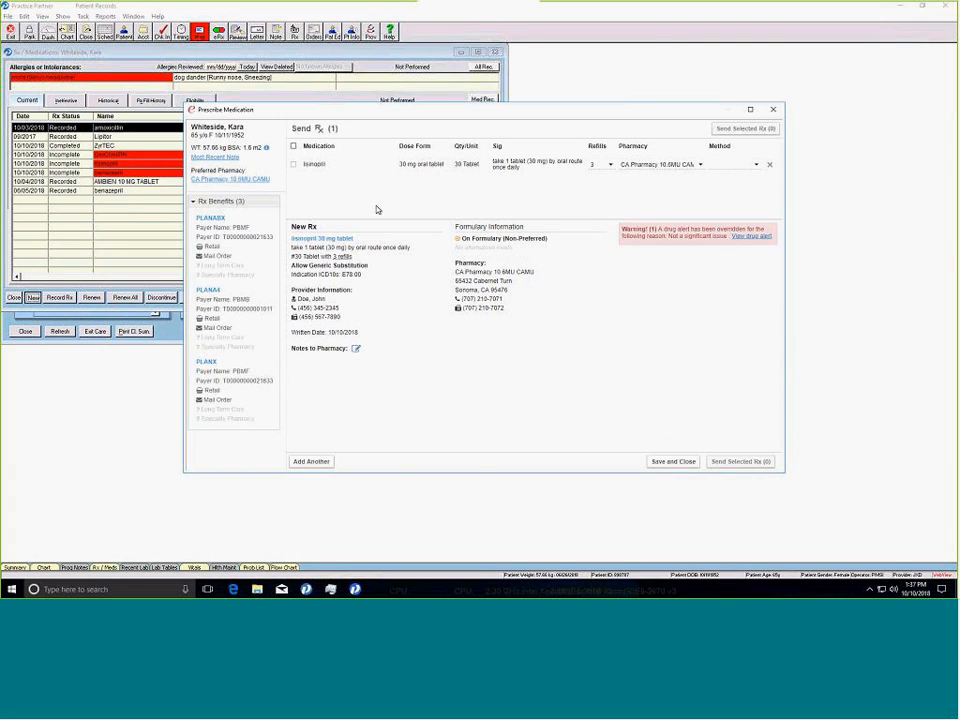
click(757, 168)
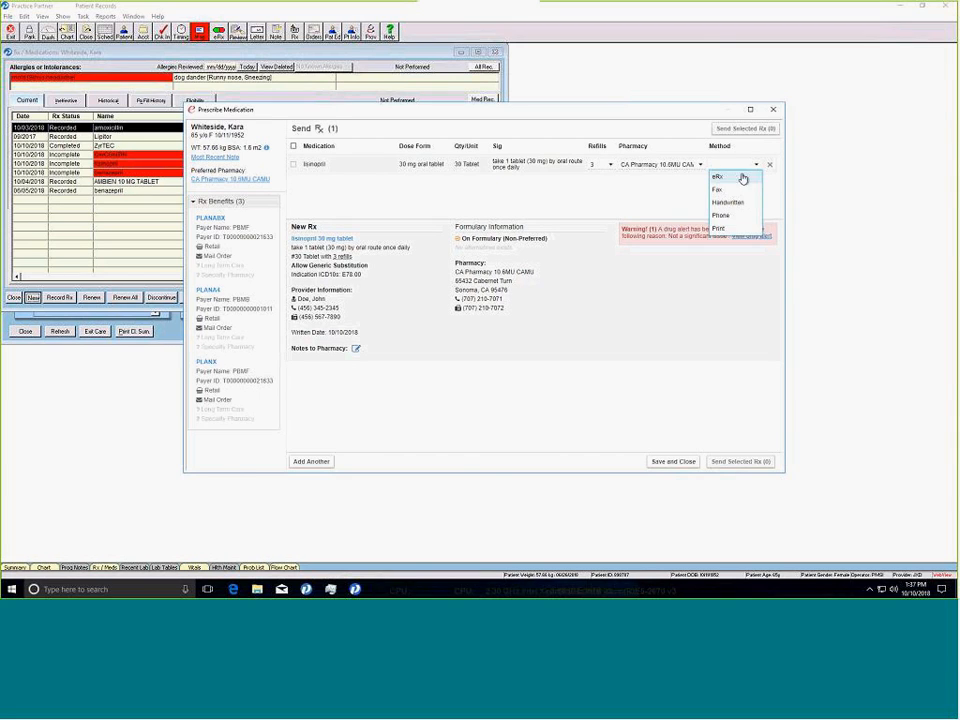
click(718, 229)
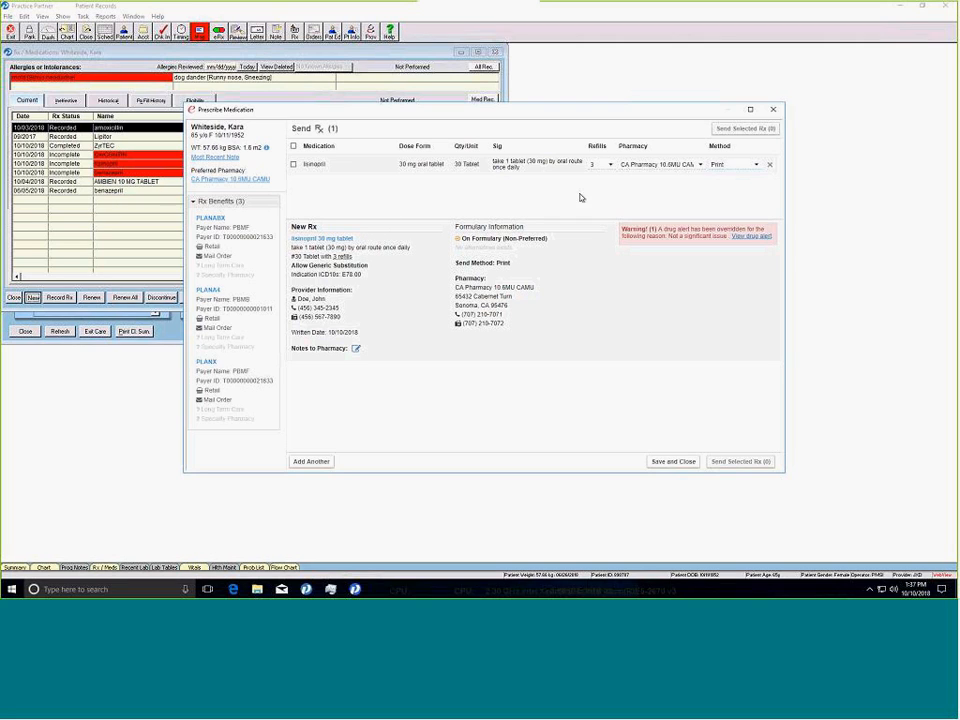
click(603, 168)
click(611, 166)
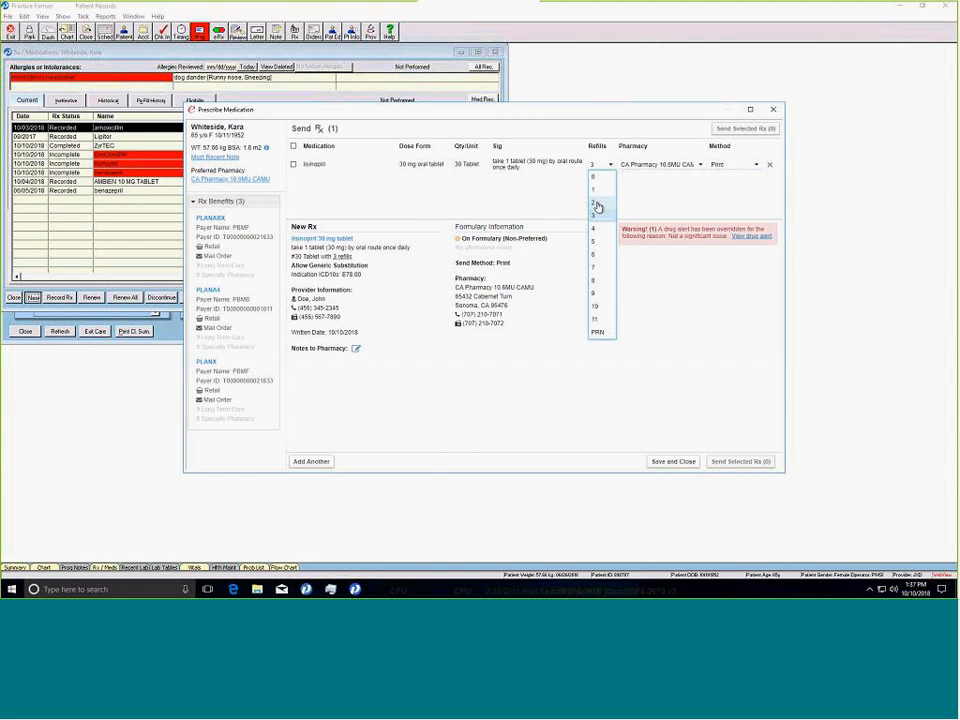
click(597, 204)
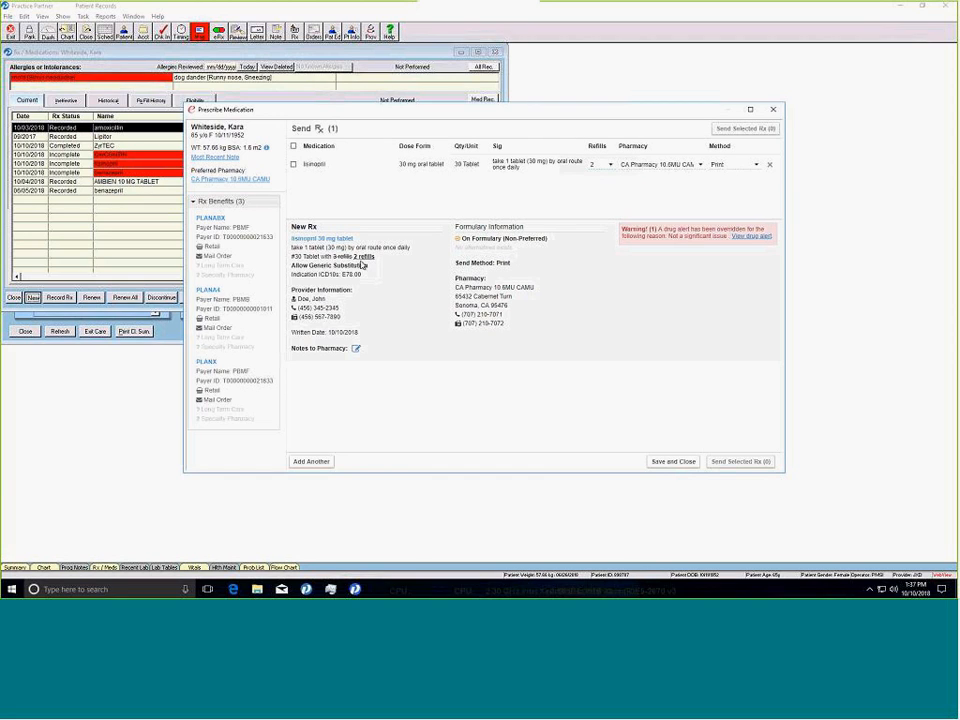
Select the lisinopril prescription, send it, and close the completed session
mouse_move(364, 263)
click(293, 164)
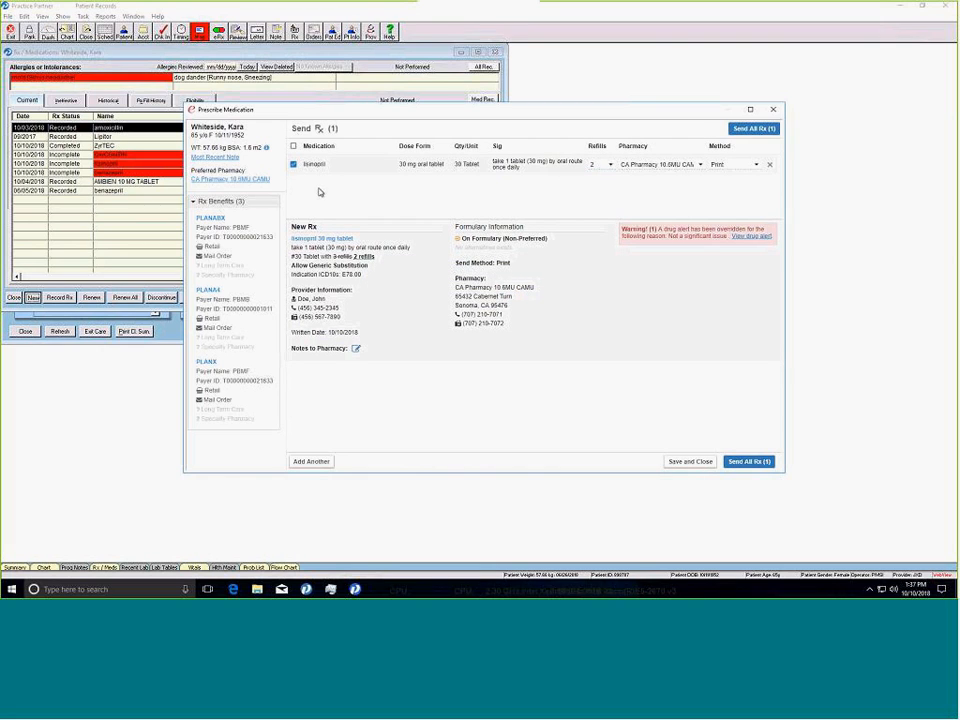
click(759, 131)
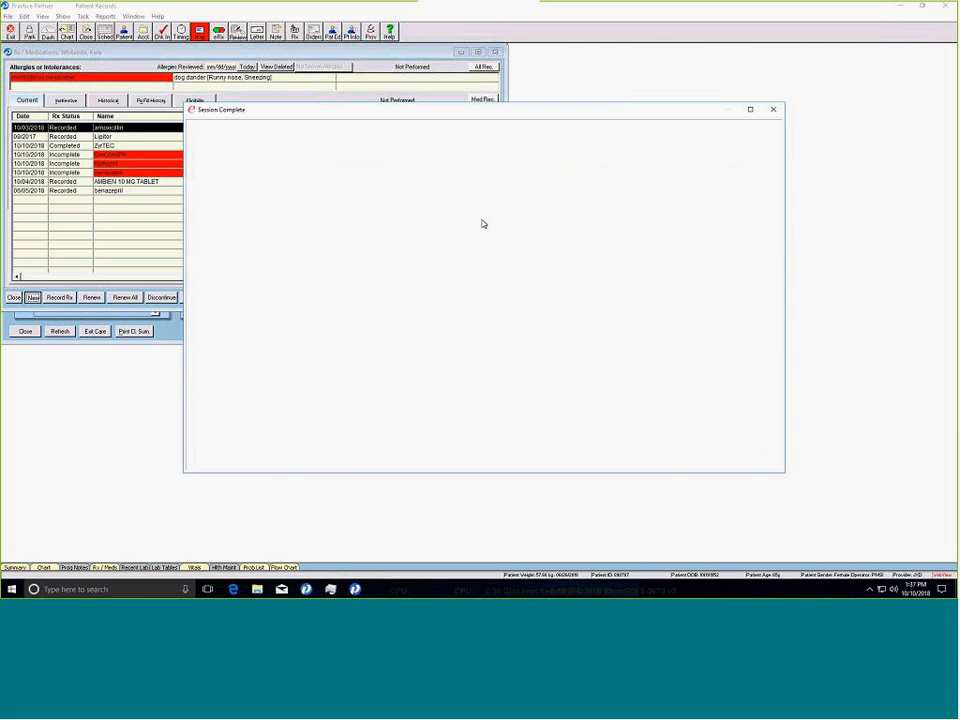
click(773, 109)
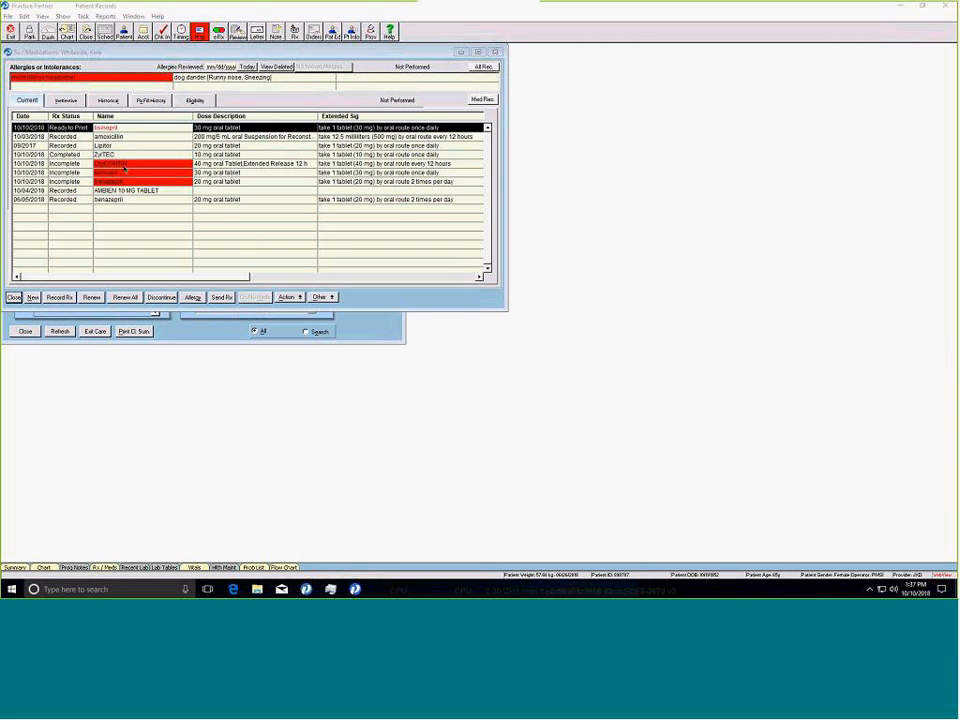
Start sending the pending prescriptions, widen the Send Rx window, and review the patient's potential interaction warnings
click(222, 298)
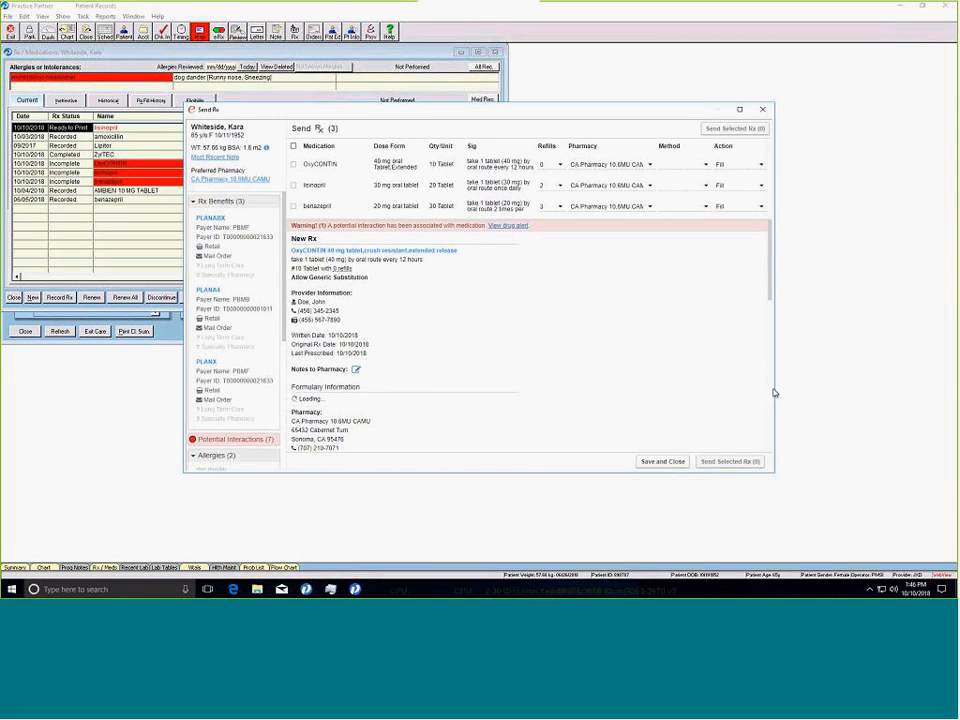
drag(776, 388, 802, 388)
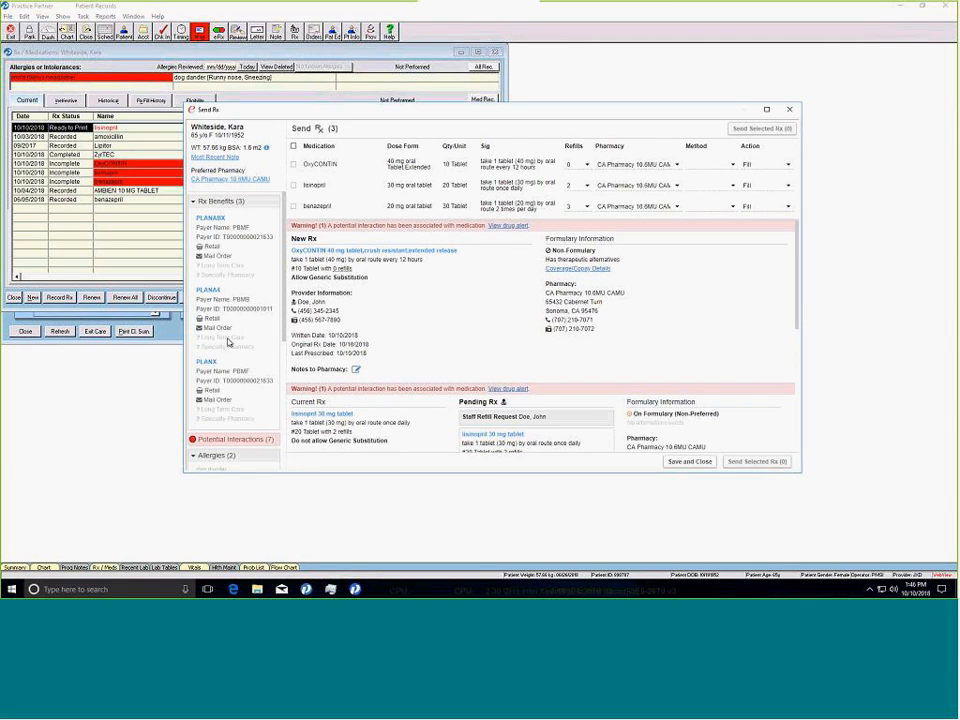
scroll(240, 330, down, 3)
scroll(255, 295, down, 2)
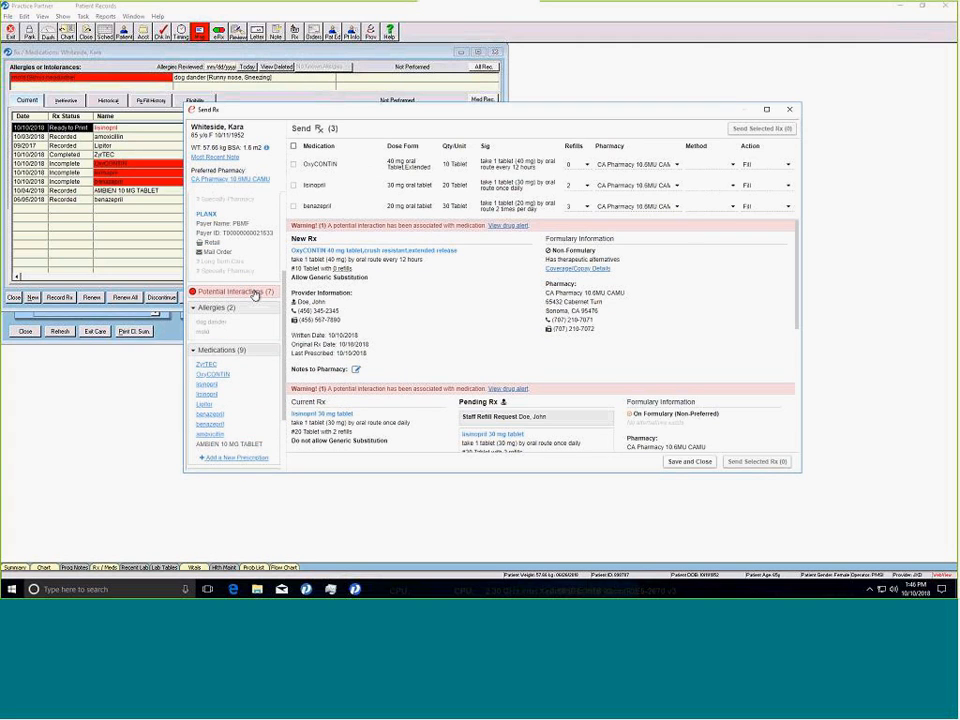
click(255, 295)
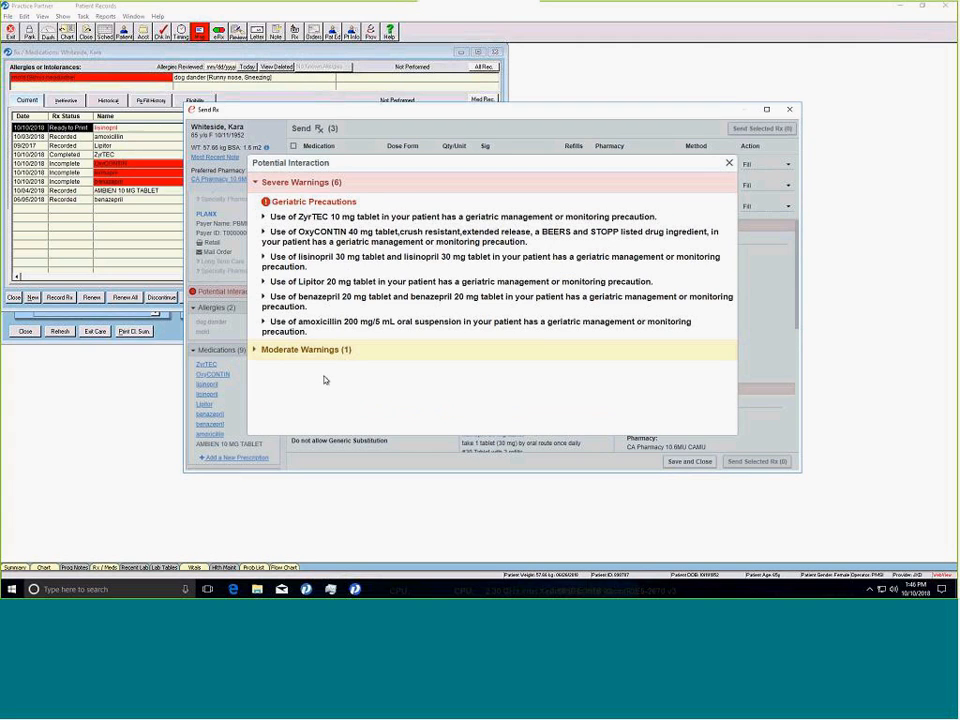
click(729, 162)
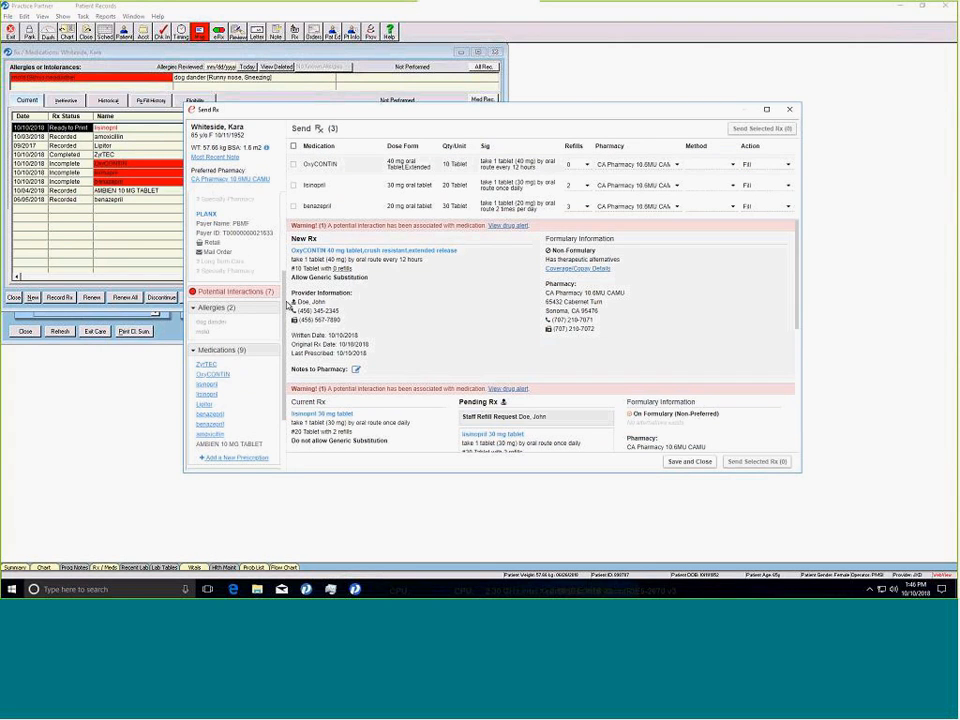
Review the patient's allergies, medications, current problems and vitals in the Send Rx patient summary
scroll(285, 316, down, 1)
scroll(285, 316, down, 4)
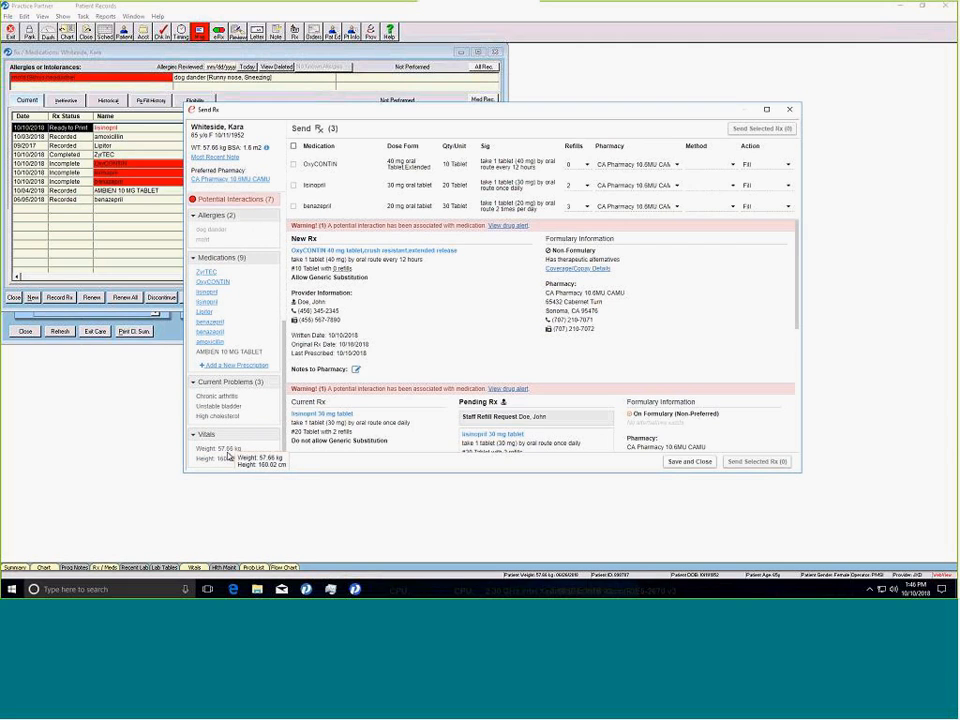
scroll(285, 330, up, 10)
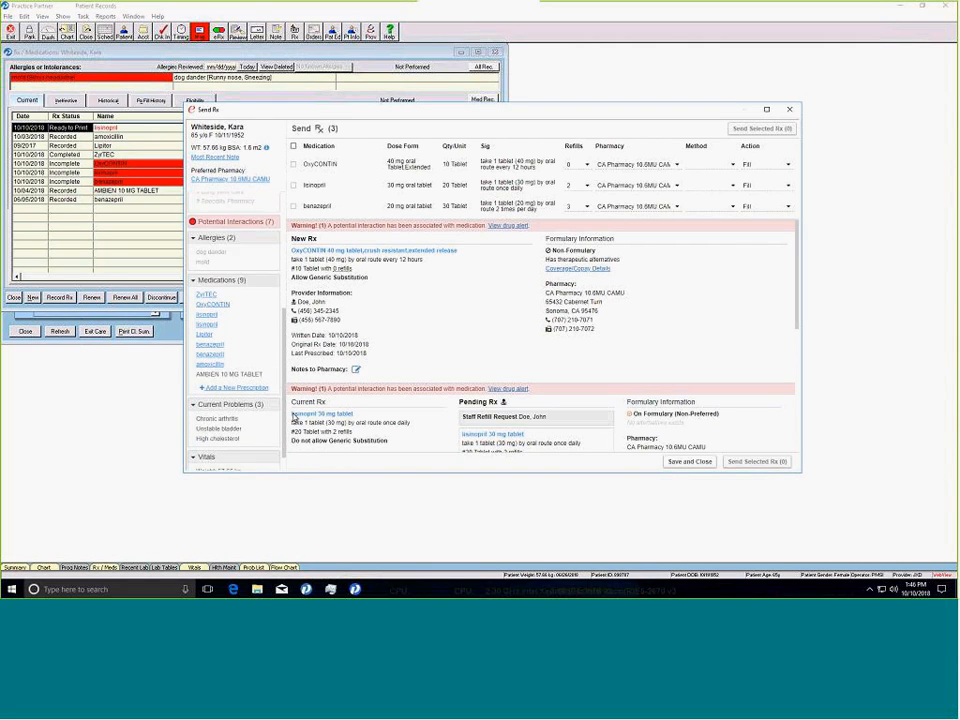
scroll(288, 310, up, 1)
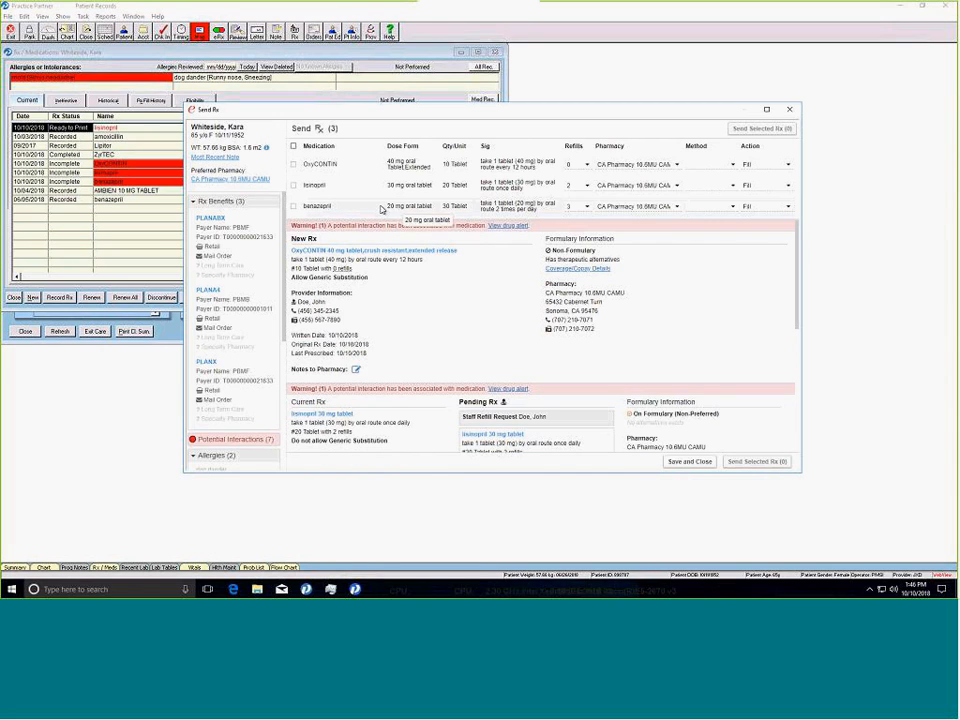
Examine the prescription details for benazepril, lisinopril and OxyCONTIN, ending on the lisinopril details
click(366, 210)
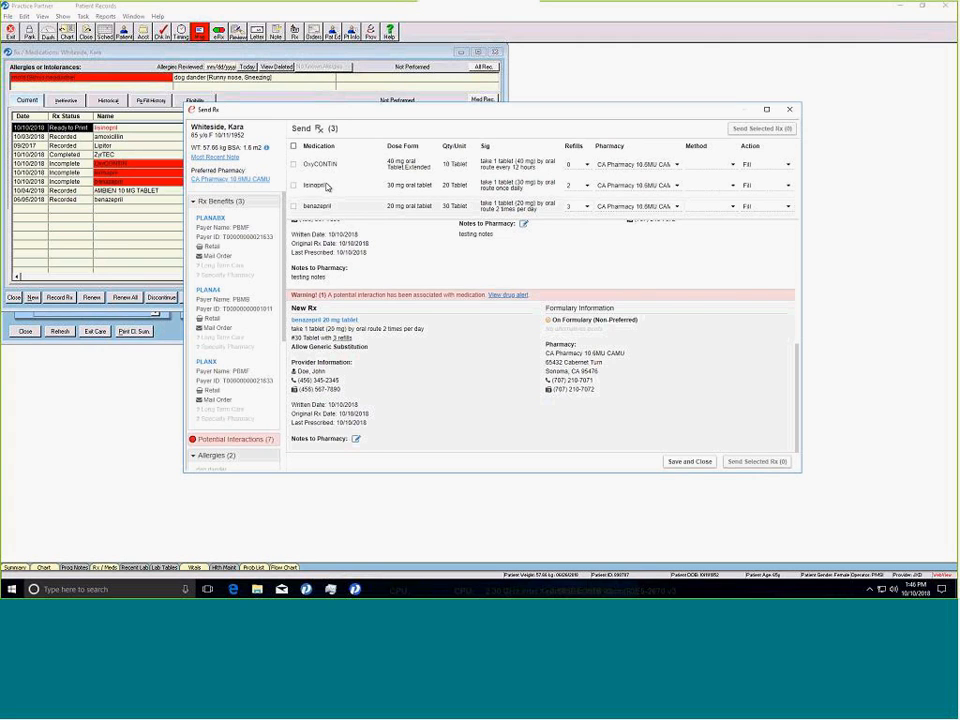
click(326, 186)
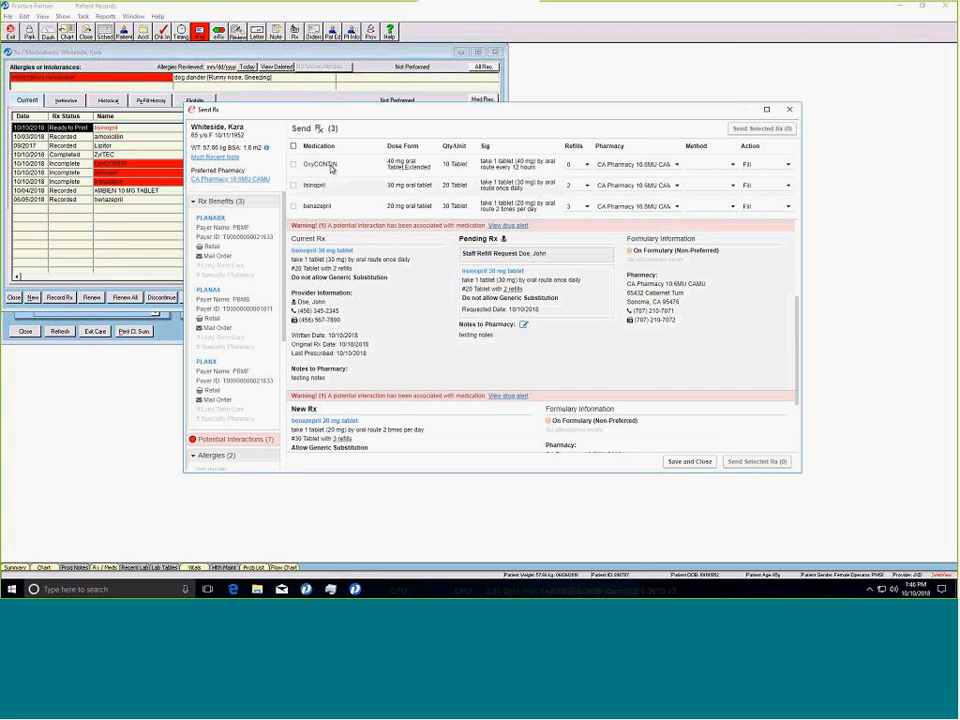
click(331, 166)
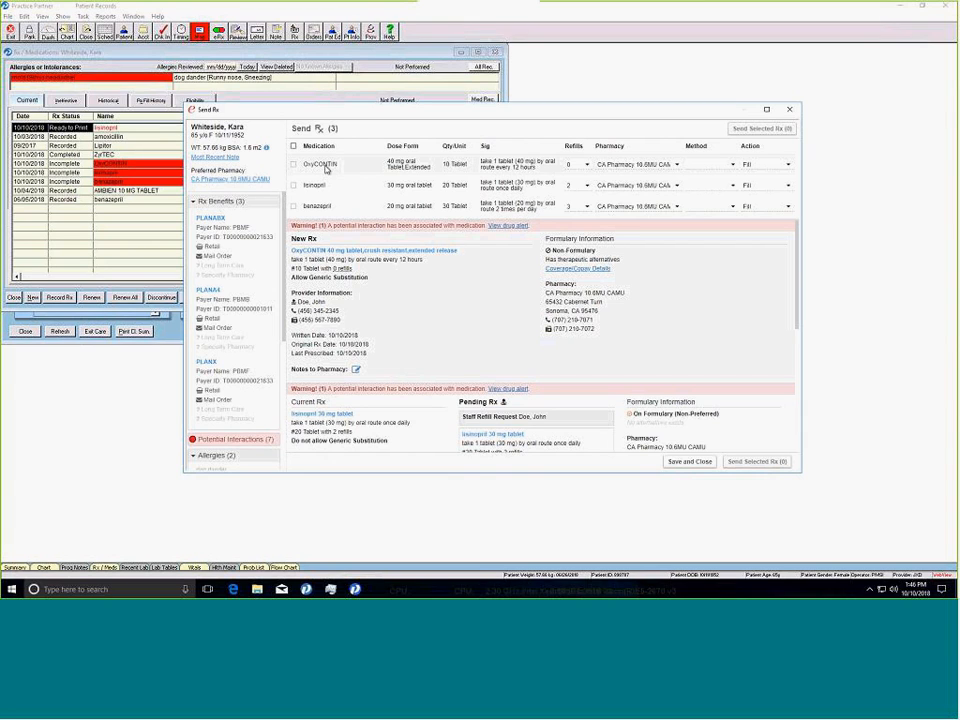
click(318, 187)
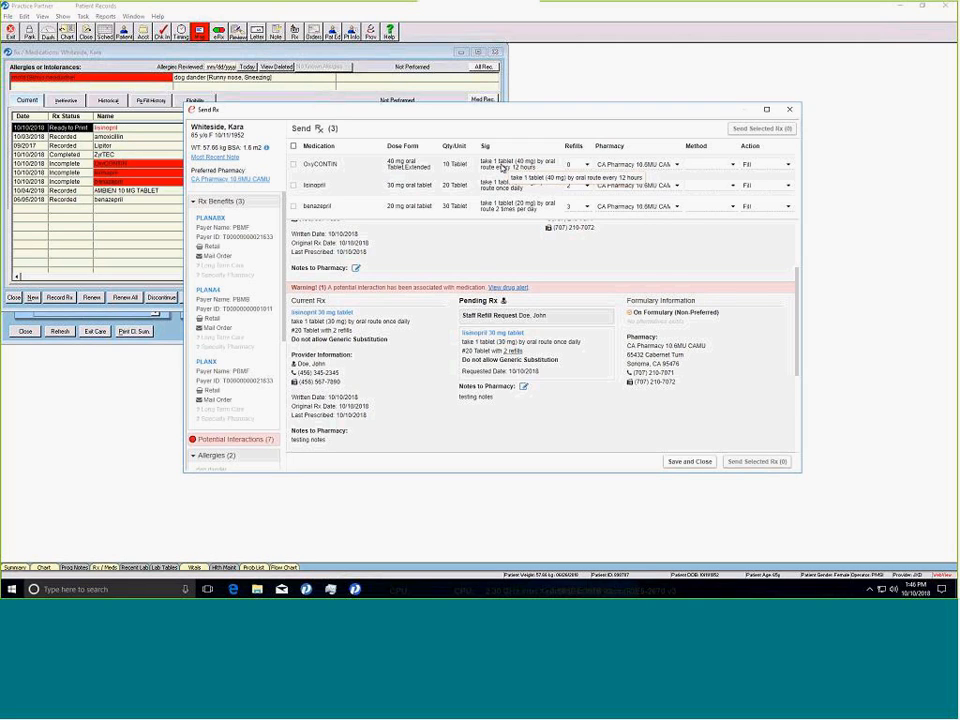
Set the send method to Phone for lisinopril and Print for benazepril, and select both prescriptions for sending
click(733, 189)
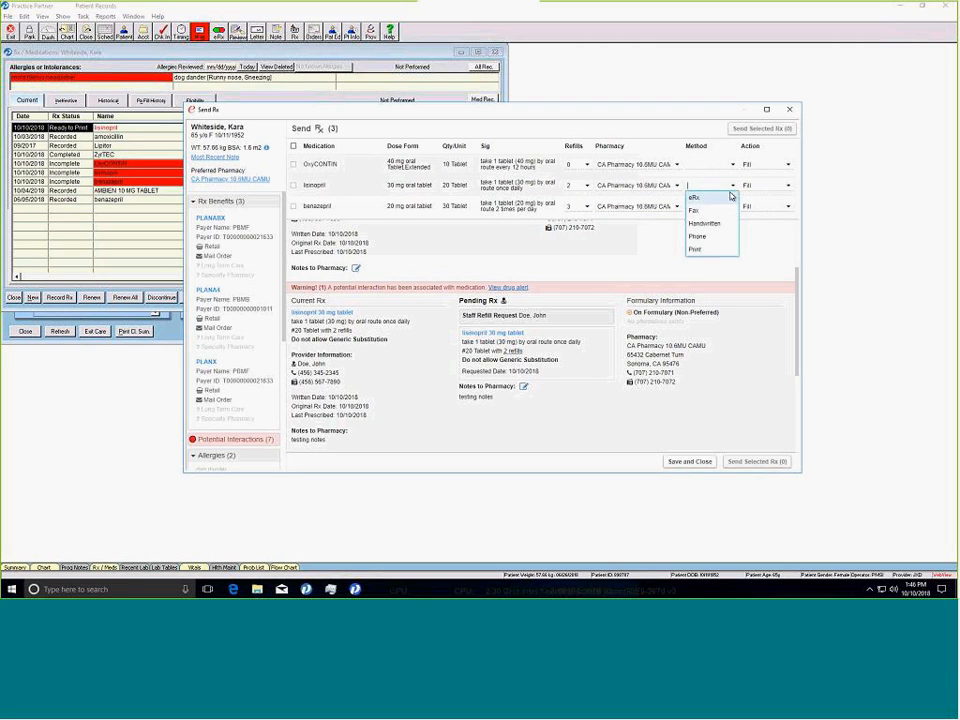
click(704, 237)
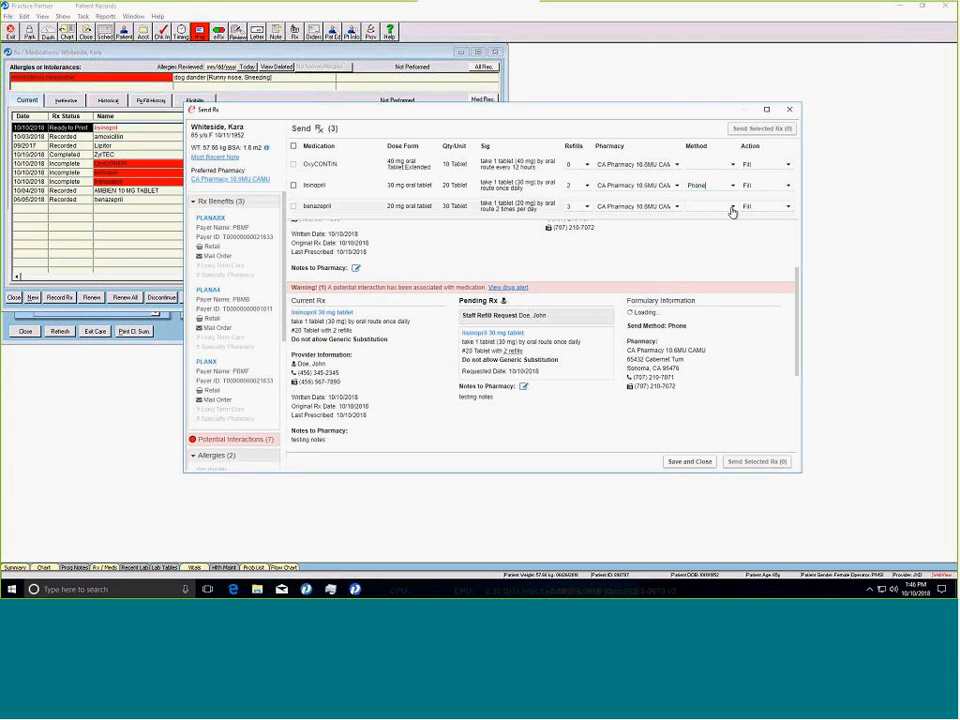
click(733, 208)
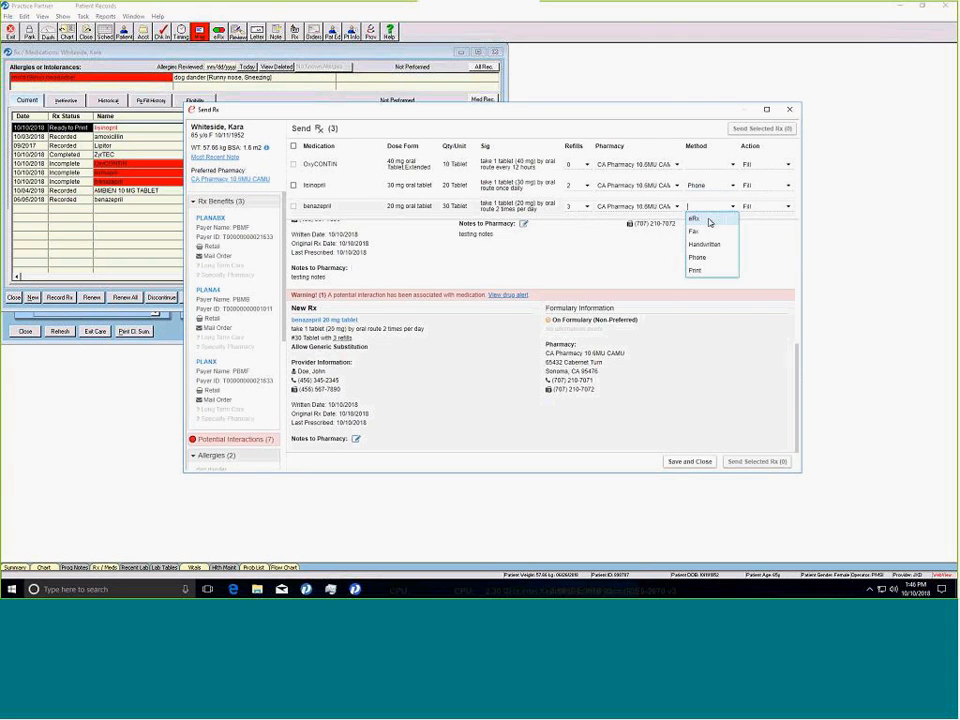
click(697, 271)
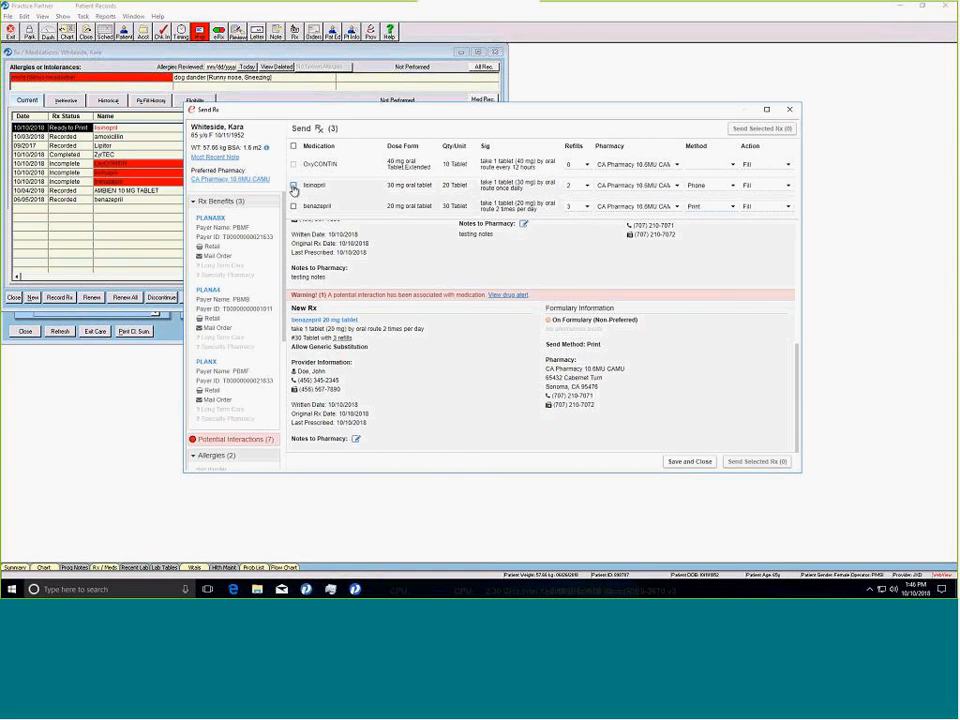
click(293, 187)
click(293, 206)
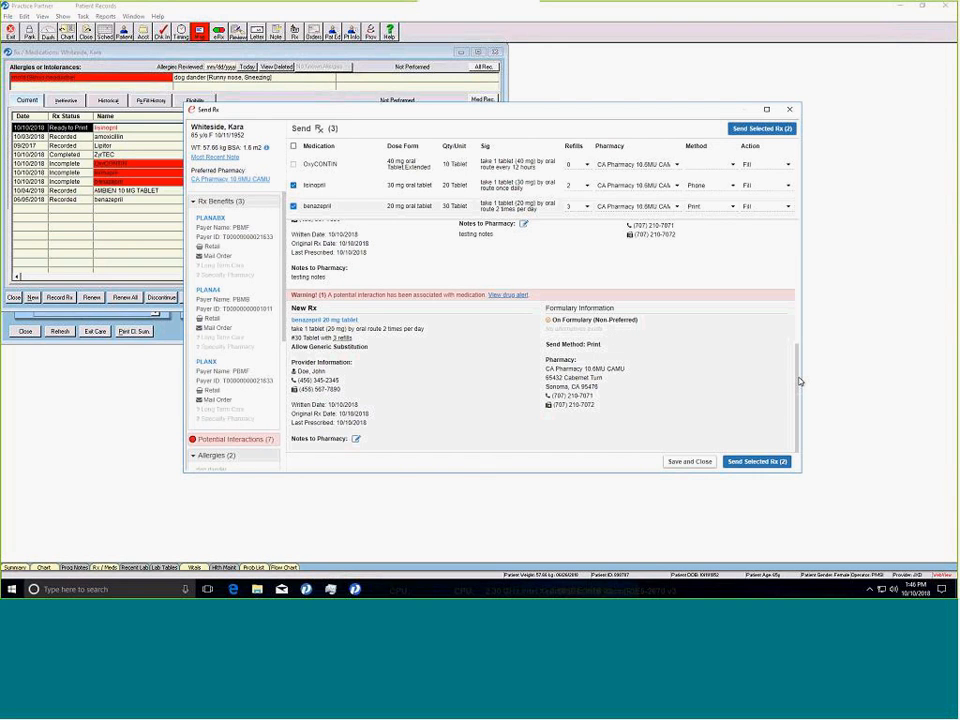
View the pending lisinopril prescription's editable notes to pharmacy and leave them without making changes
drag(799, 380, 797, 332)
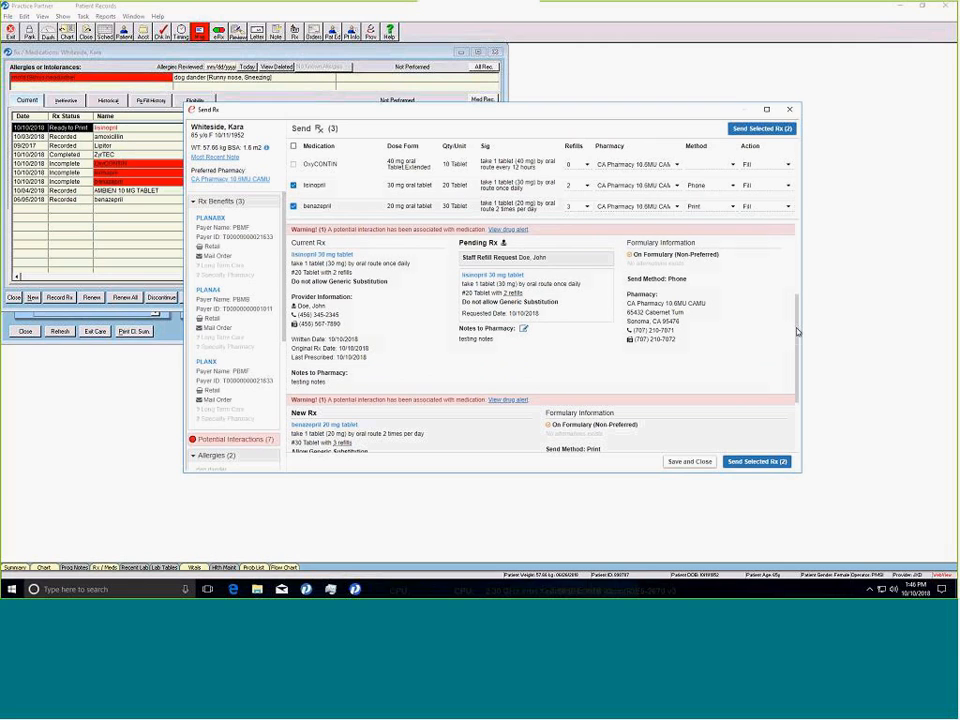
click(523, 329)
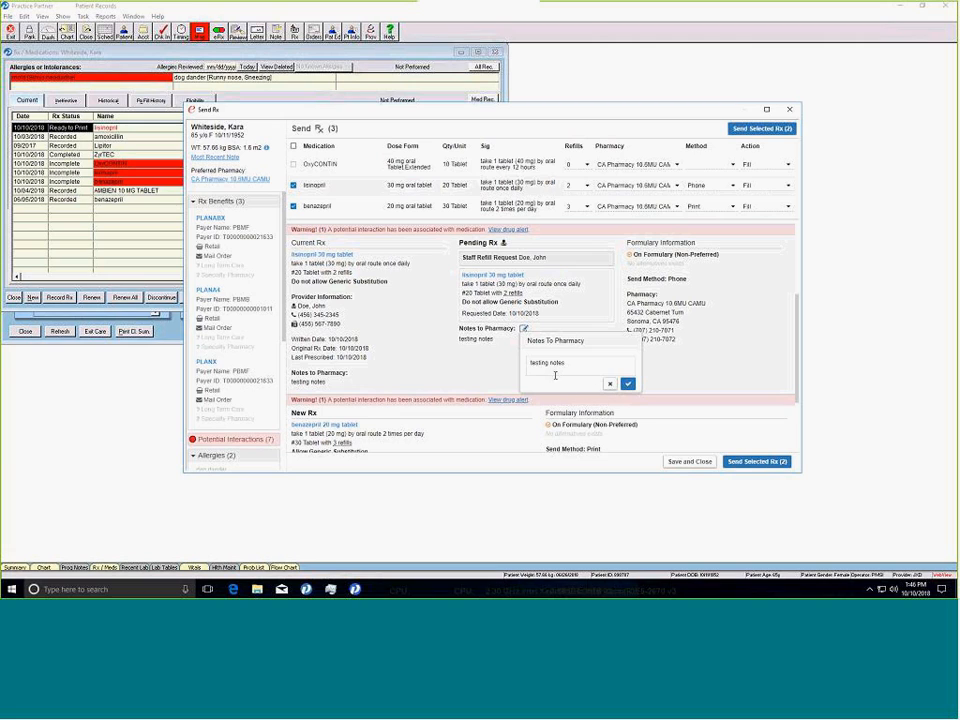
click(609, 385)
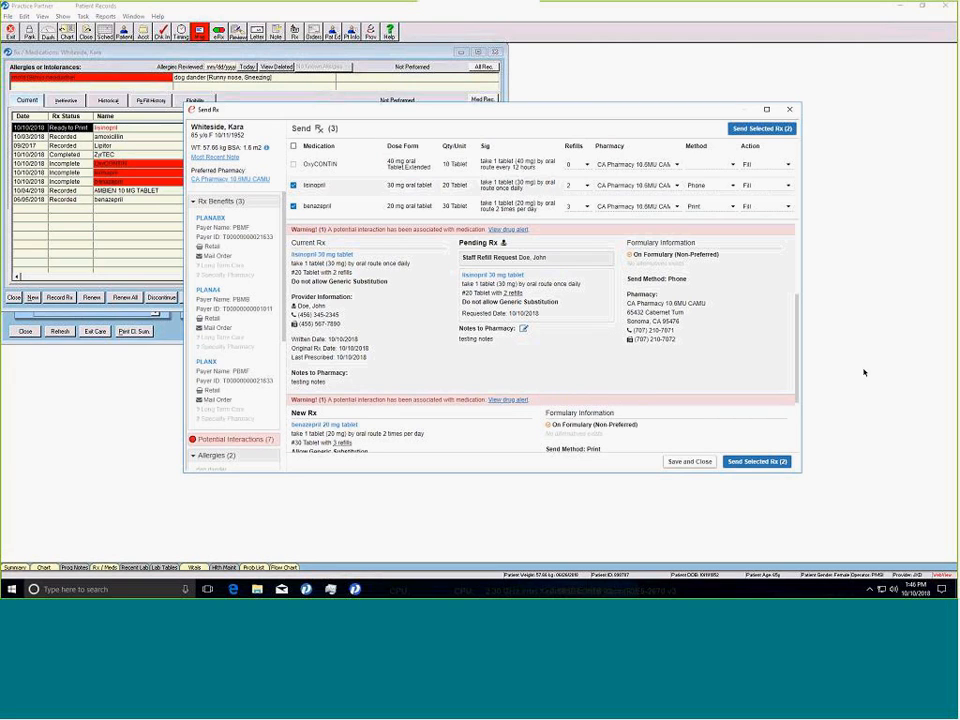
Send the two selected prescriptions and close the Send Rx window, declining to start printing or faxing
click(760, 129)
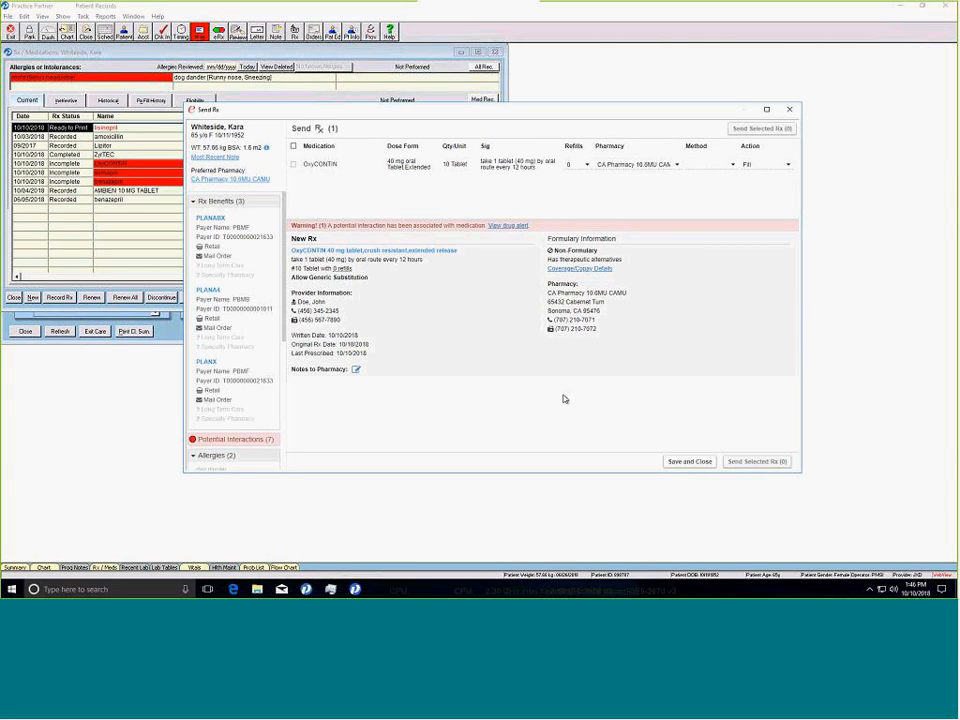
click(679, 462)
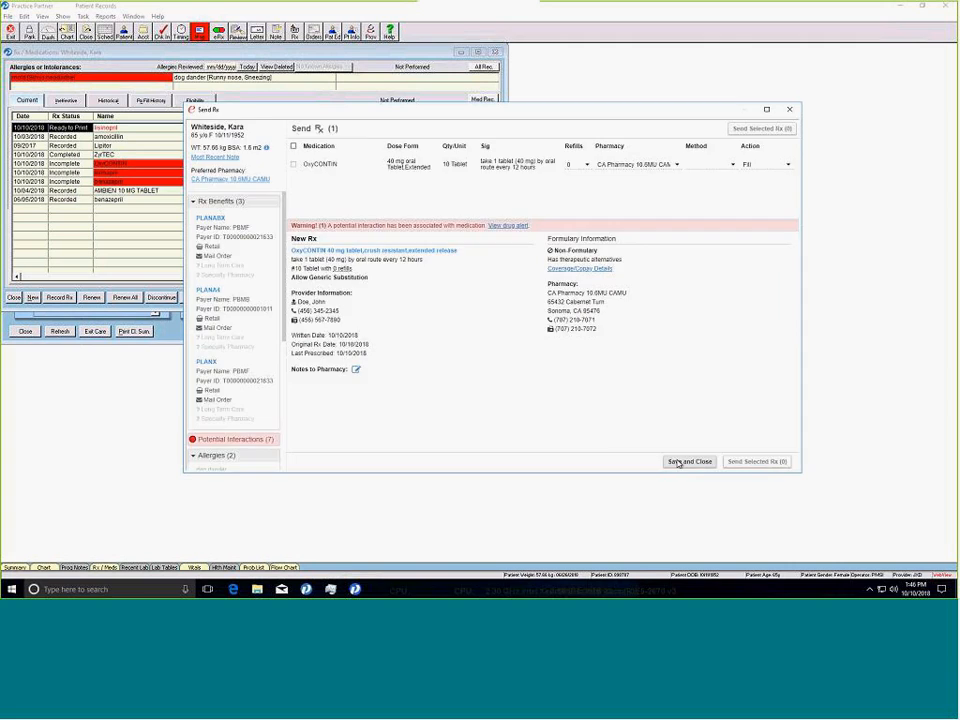
click(789, 109)
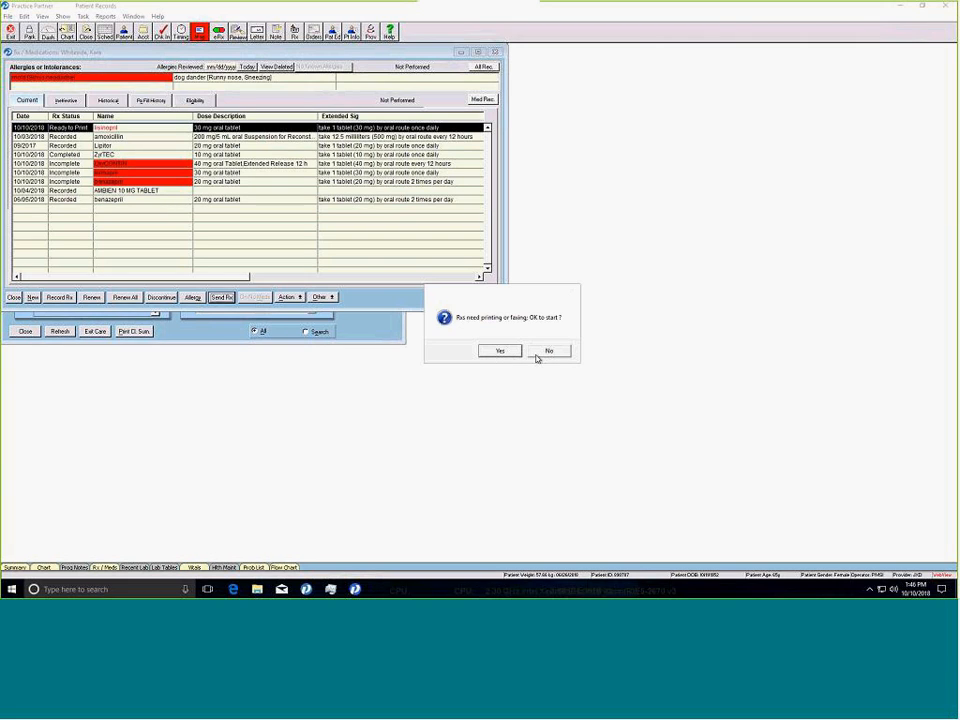
click(543, 355)
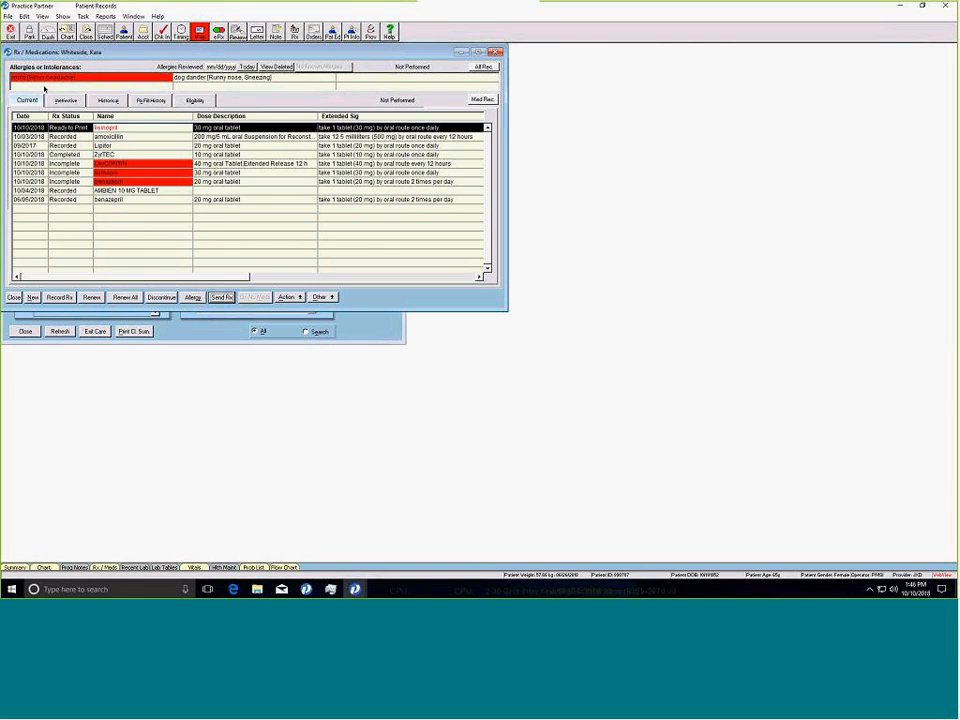
Close the patient's medication list and chart, accepting the prompt to start printing or faxing prescriptions
click(495, 52)
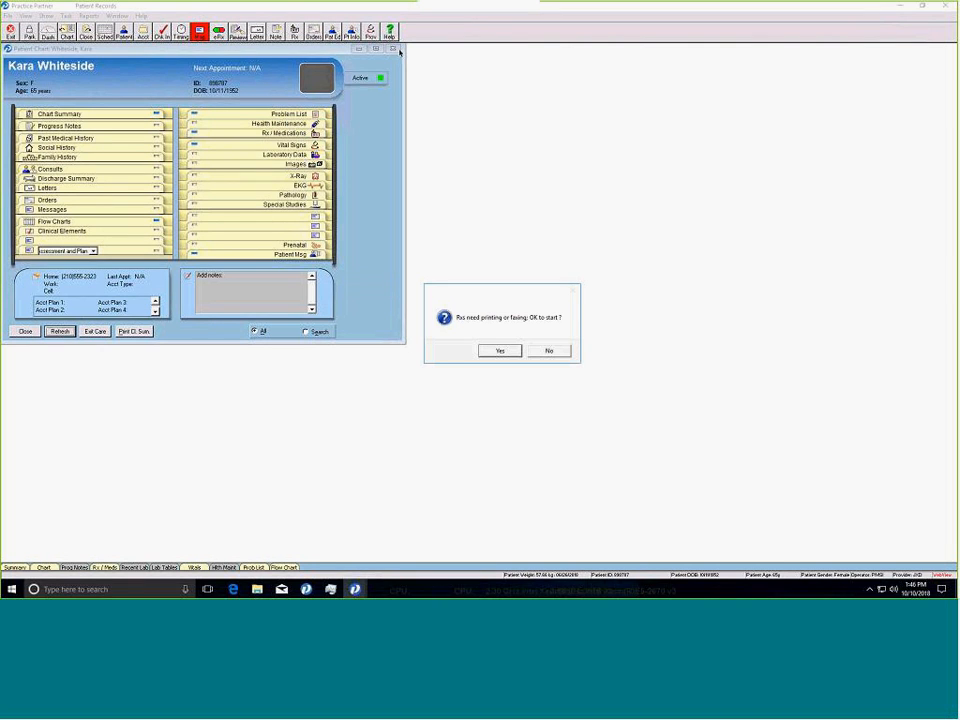
click(514, 354)
click(393, 48)
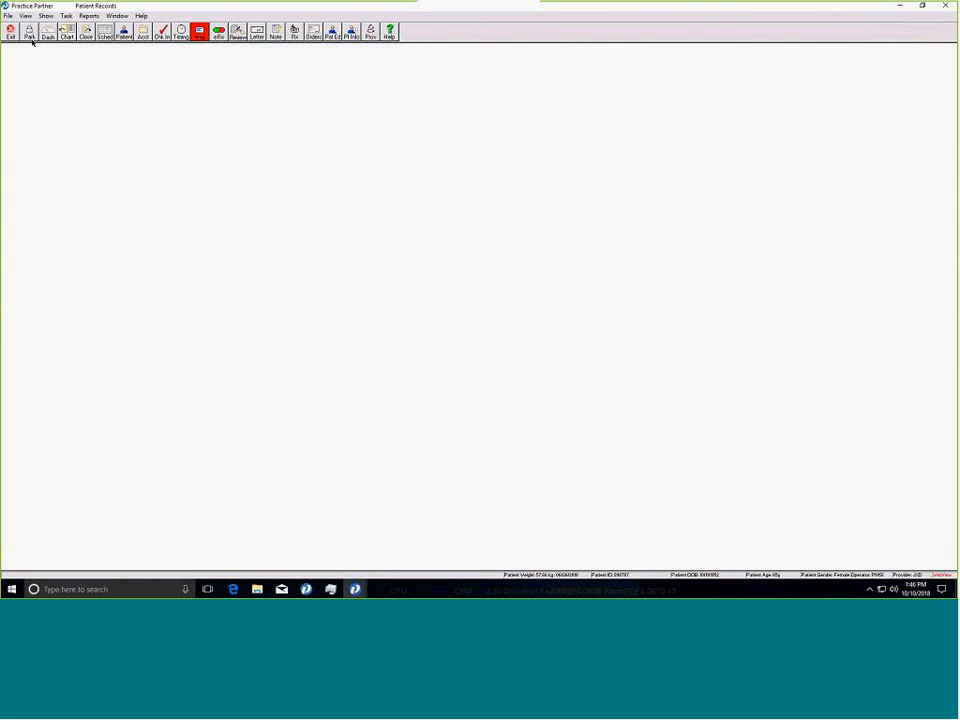
Open the chart of the second patient in the recent patients list and move its window toward the workspace centre
click(8, 16)
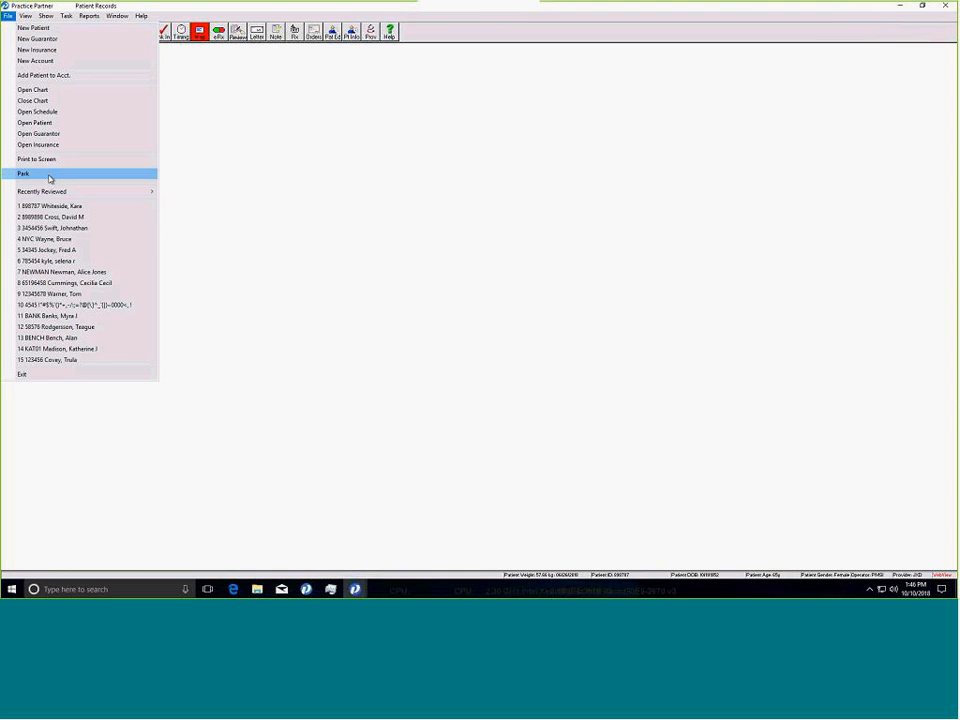
click(55, 218)
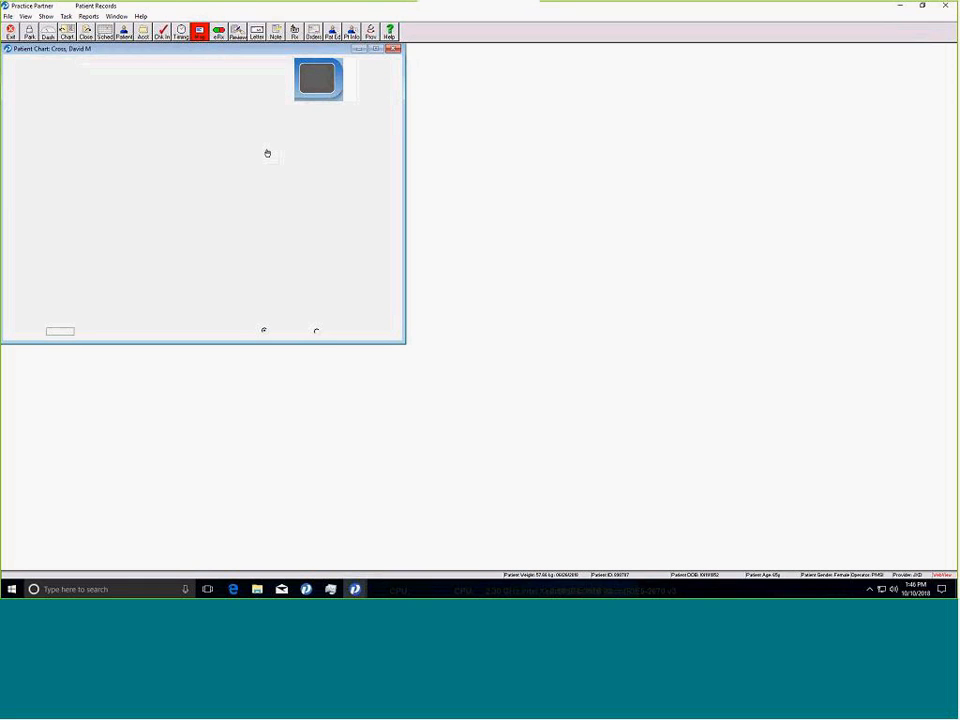
drag(225, 48, 256, 93)
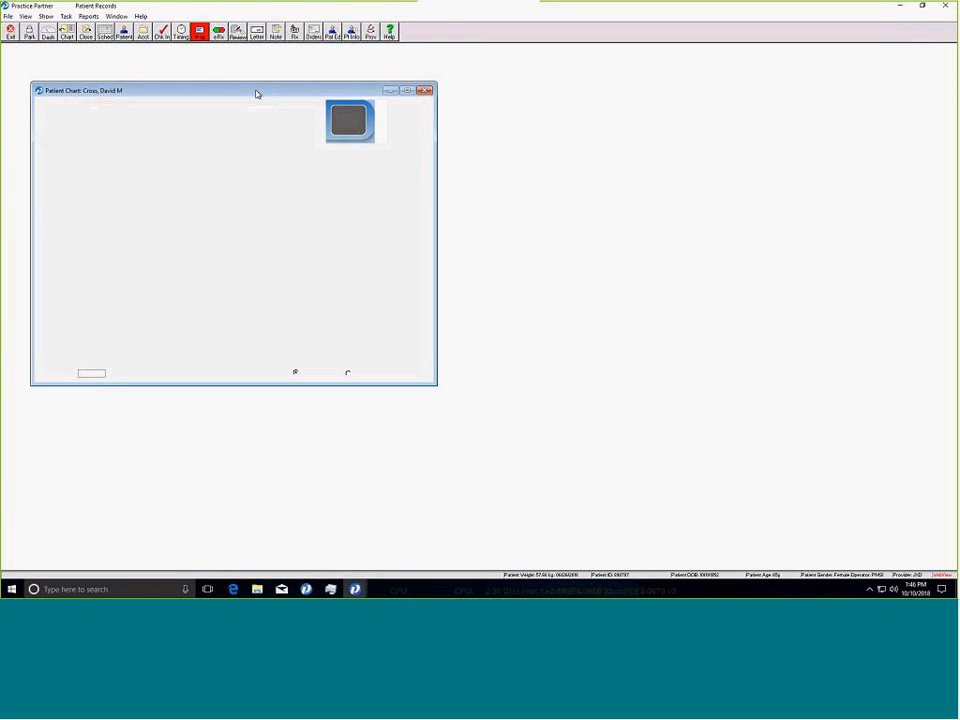